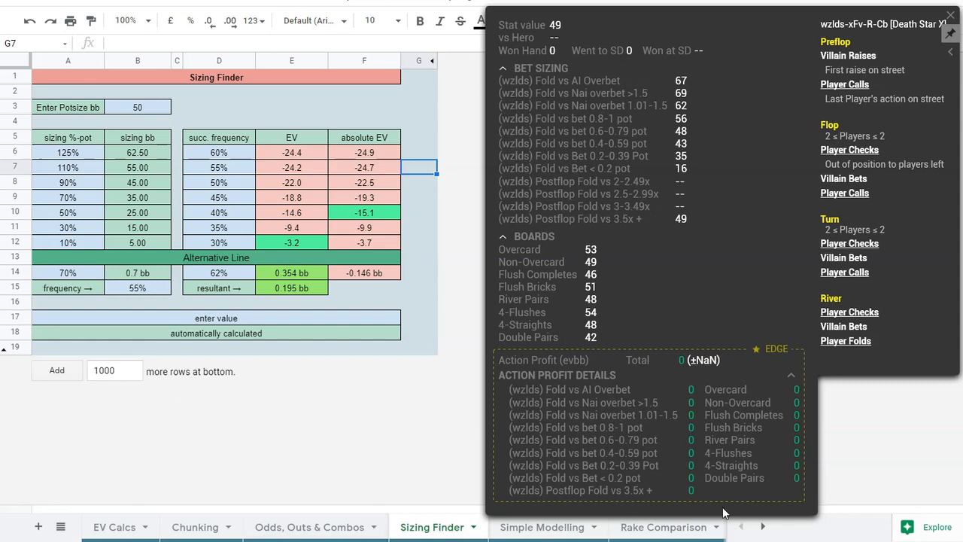
# Step: Set the pot size to 35 bb in the Sizing Finder
pyautogui.doubleClick(153, 105)
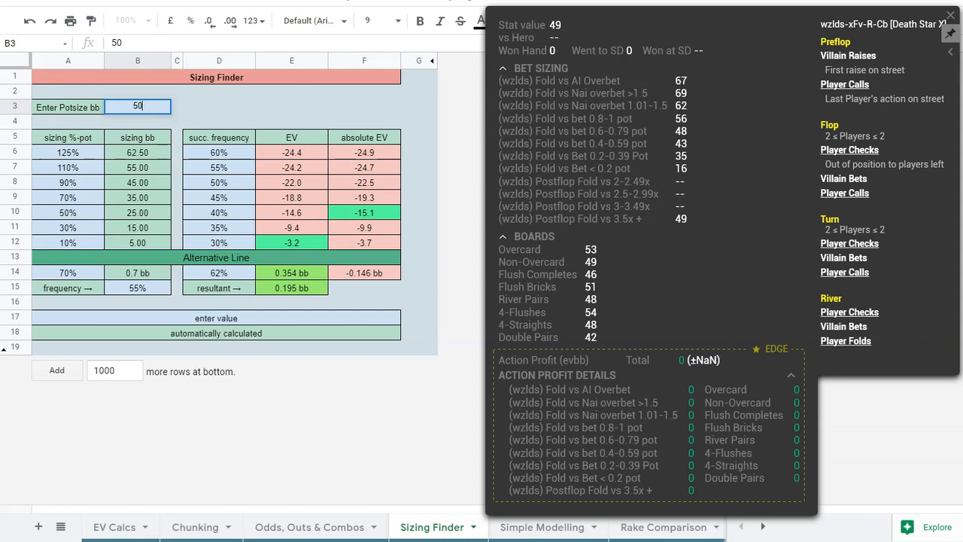
pyautogui.moveTo(158, 106); pyautogui.dragTo(111, 105)
pyautogui.write('35')
pyautogui.click(276, 93)
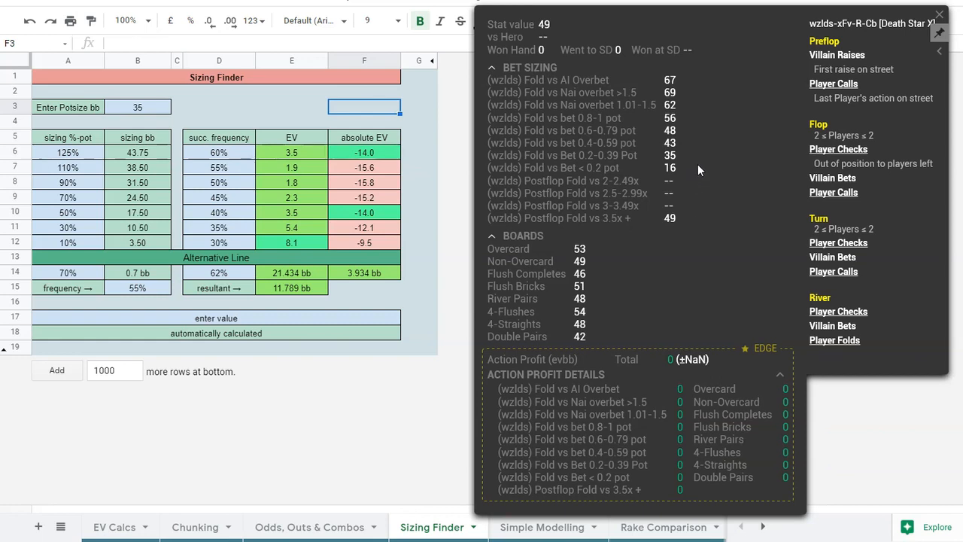
# Step: Set the success frequency to 16% for the 10% pot sizing and 43% for the 50% pot sizing
pyautogui.click(224, 242)
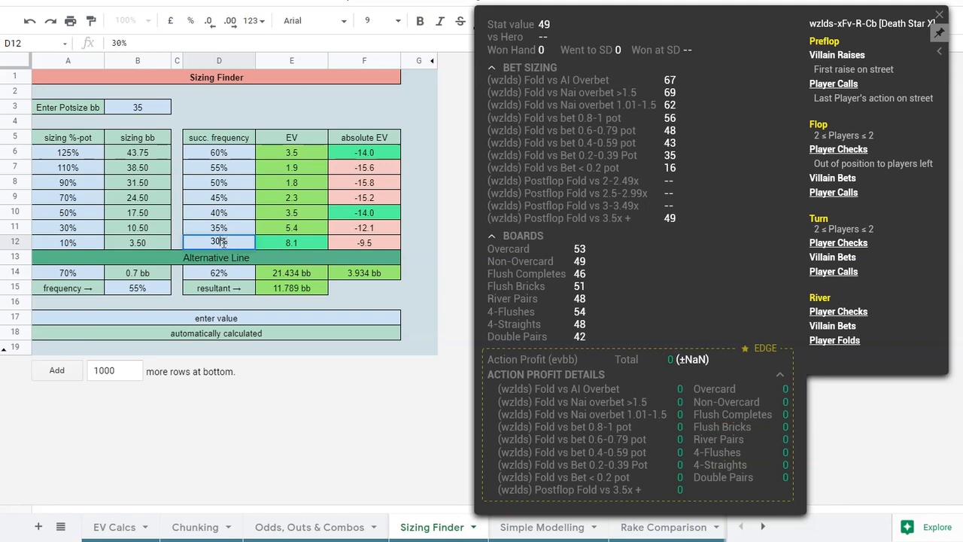
pyautogui.write('16')
pyautogui.doubleClick(216, 229)
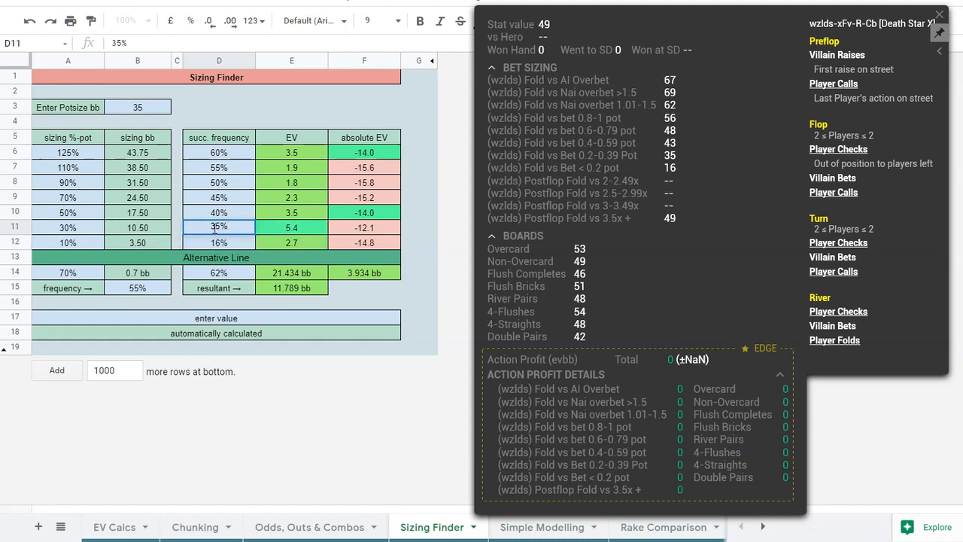
pyautogui.doubleClick(220, 214)
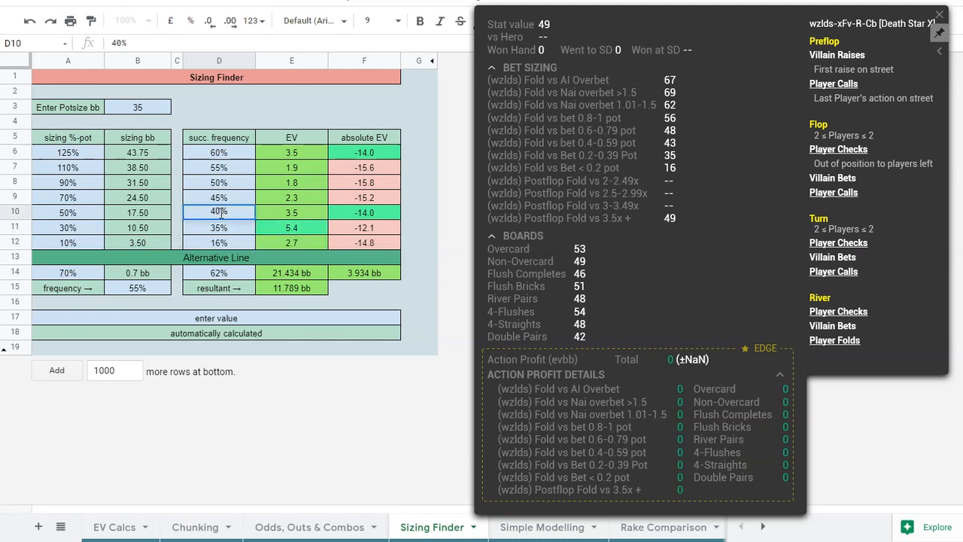
pyautogui.press('BackSpace')
pyautogui.write('3')
pyautogui.click(259, 219)
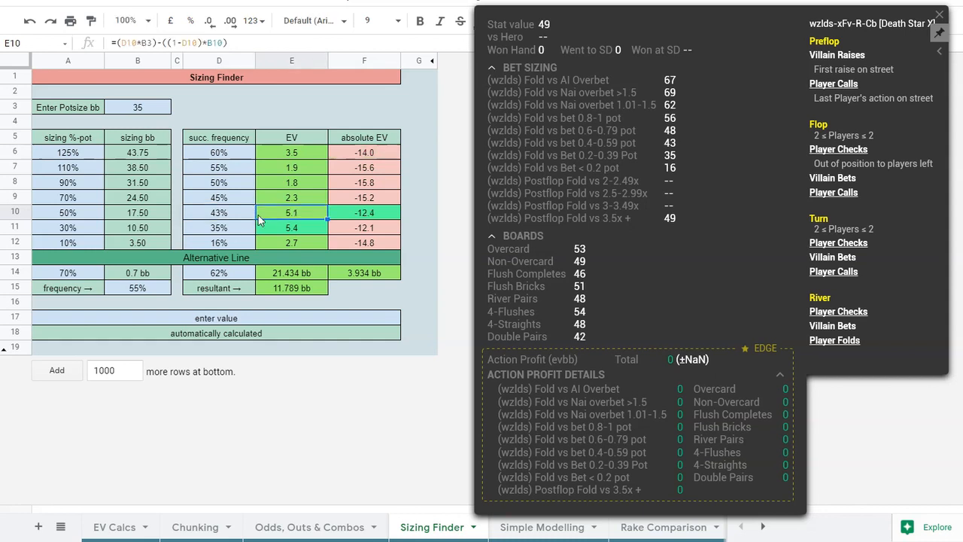
# Step: Set the success frequency to 48% for the 70% pot sizing and 56% for the 90% pot sizing
pyautogui.doubleClick(220, 196)
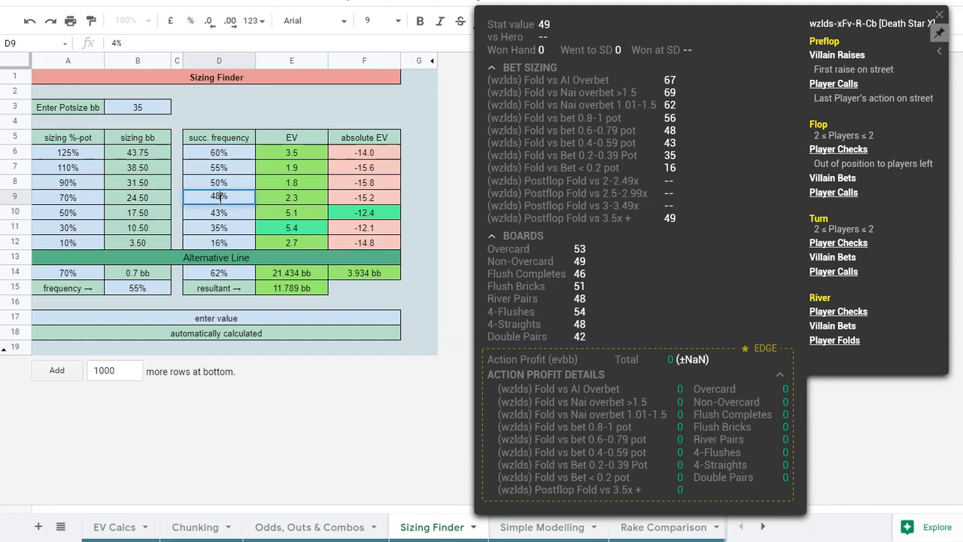
pyautogui.press('BackSpace')
pyautogui.write('8')
pyautogui.doubleClick(223, 181)
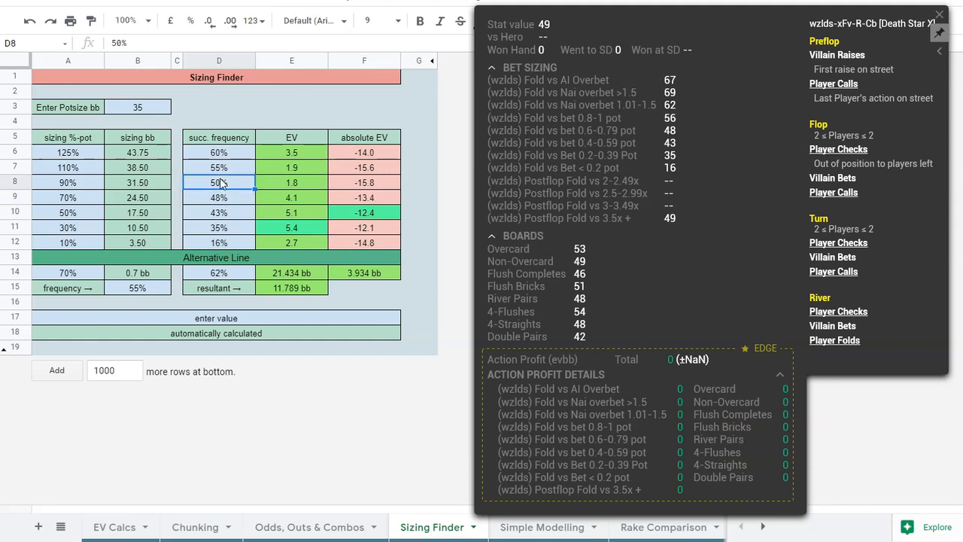
pyautogui.press('BackSpace')
pyautogui.write('6')
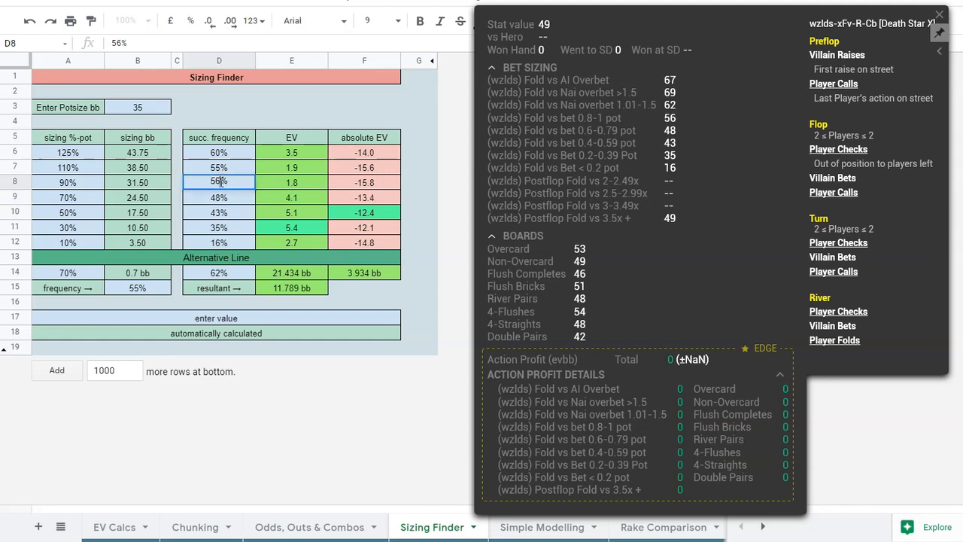
pyautogui.click(286, 172)
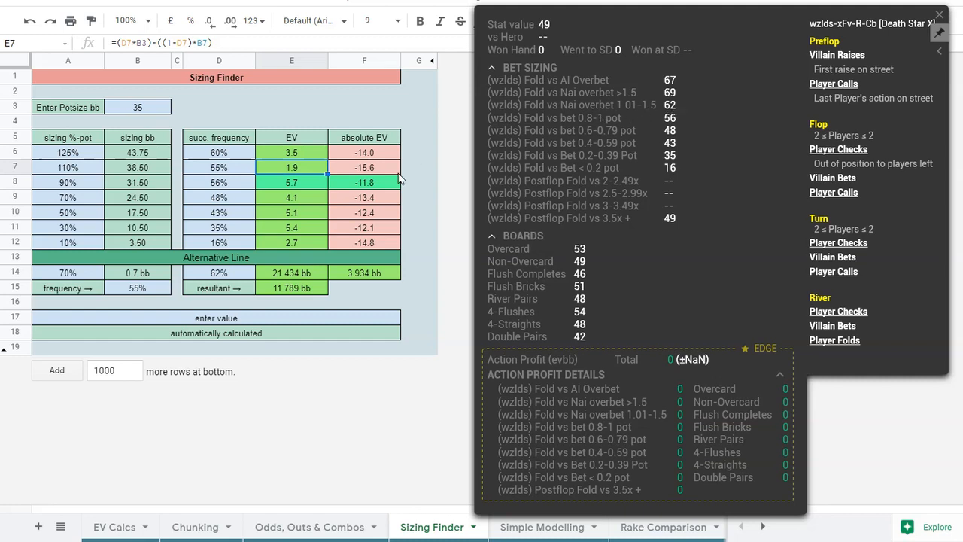
# Step: Change the two overbet sizings to 115% pot in A7 and 135% pot in A6
pyautogui.click(69, 169)
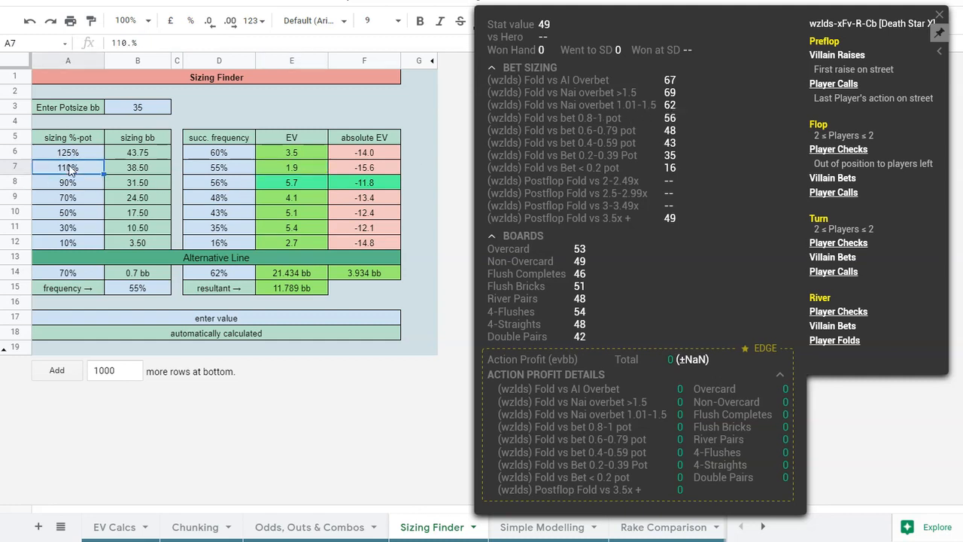
pyautogui.press('BackSpace')
pyautogui.write('5')
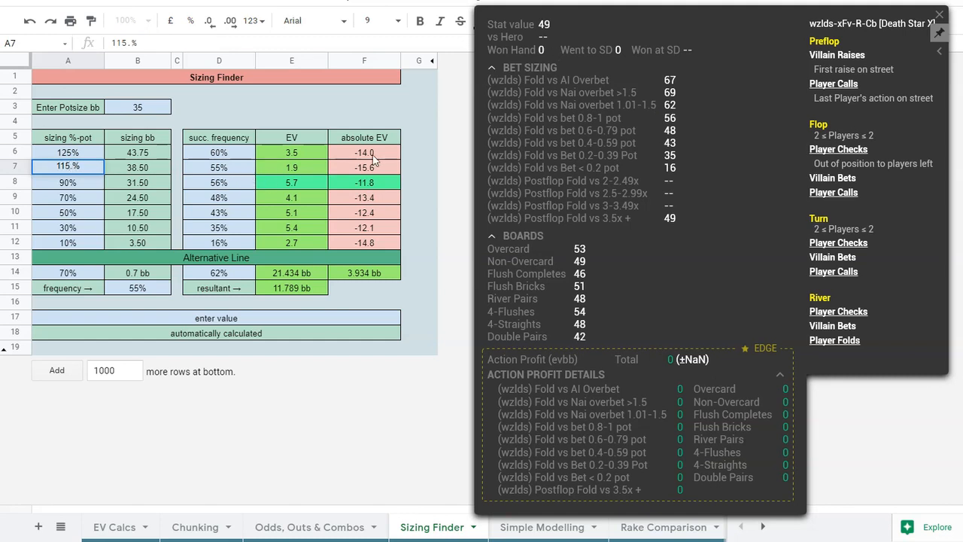
pyautogui.click(69, 152)
pyautogui.doubleClick(70, 154)
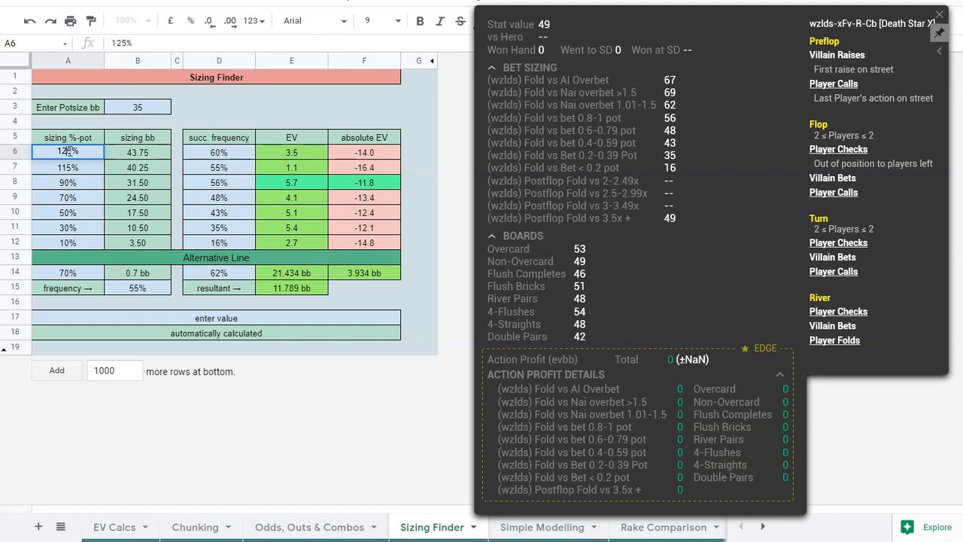
pyautogui.press('BackSpace')
pyautogui.write('3')
pyautogui.click(90, 189)
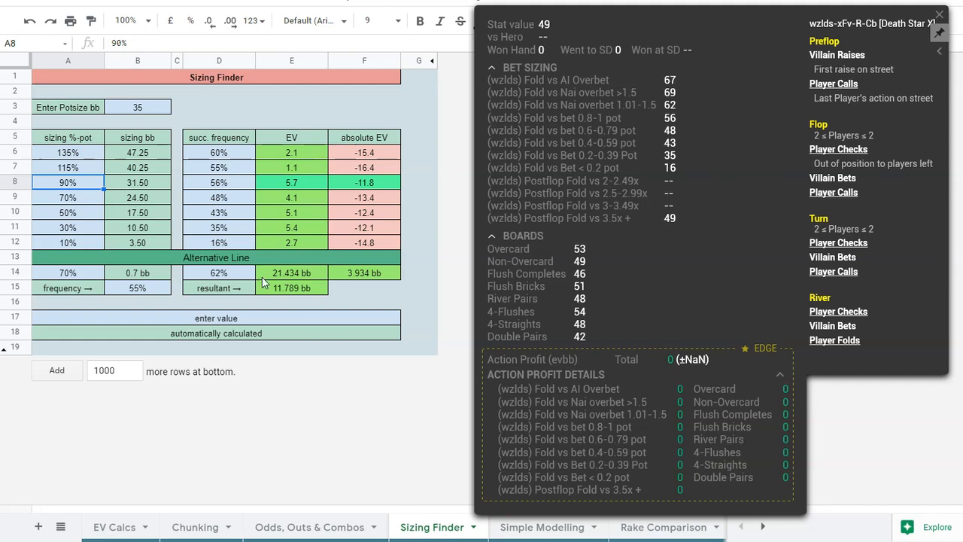
# Step: Examine the EV column to compare the overbet, 90%, 50%, 30% and 10% pot sizings
pyautogui.click(294, 154)
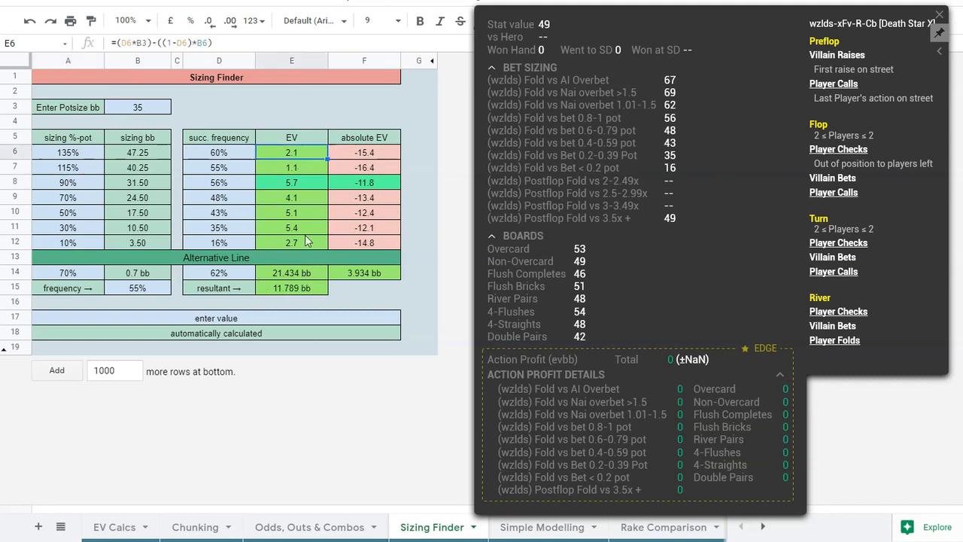
pyautogui.click(297, 242)
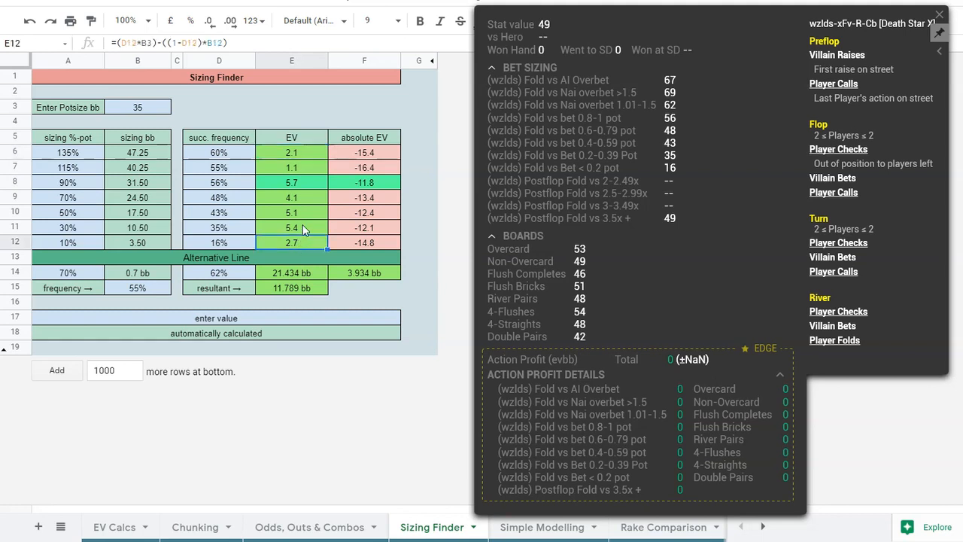
pyautogui.click(305, 229)
pyautogui.click(307, 186)
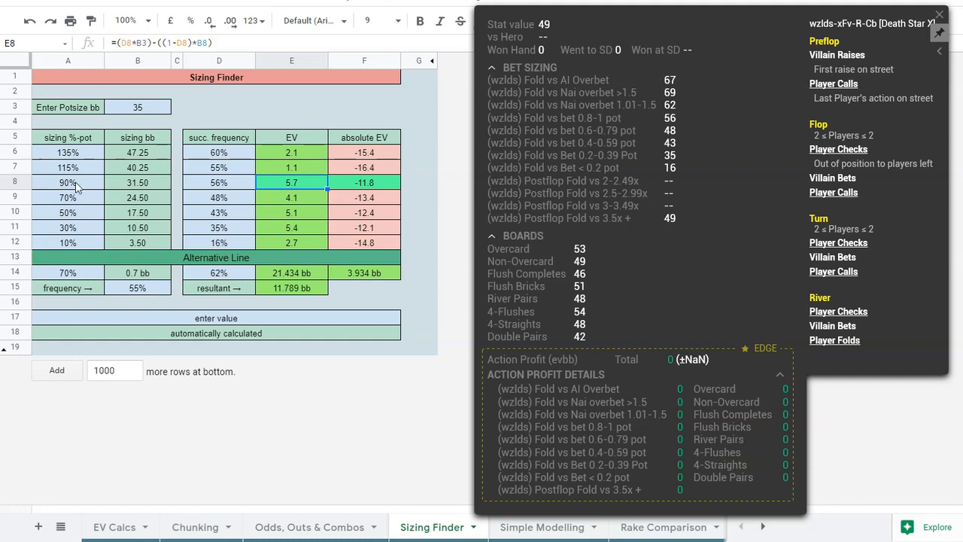
pyautogui.click(291, 214)
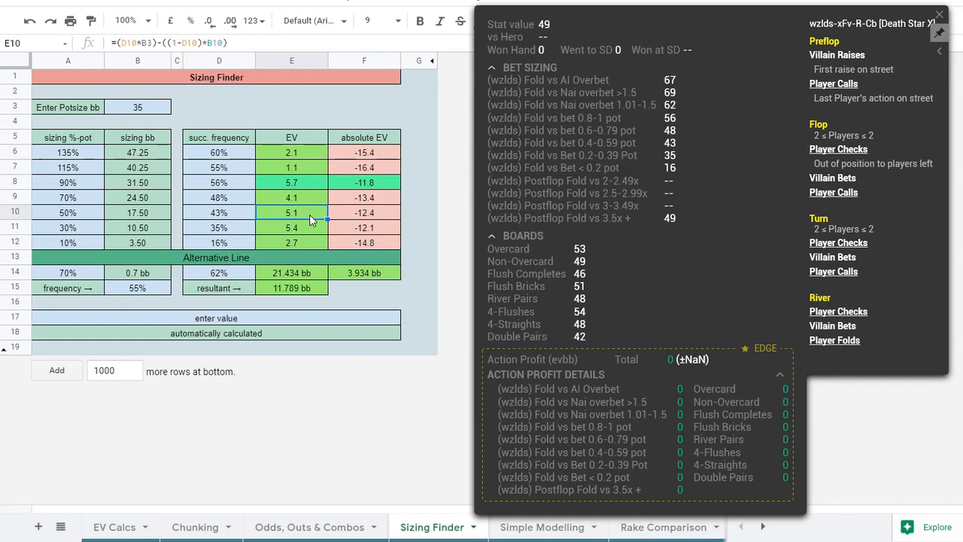
pyautogui.click(286, 230)
pyautogui.press('Up')
pyautogui.press('Up')
pyautogui.press('Up')
pyautogui.press('Up')
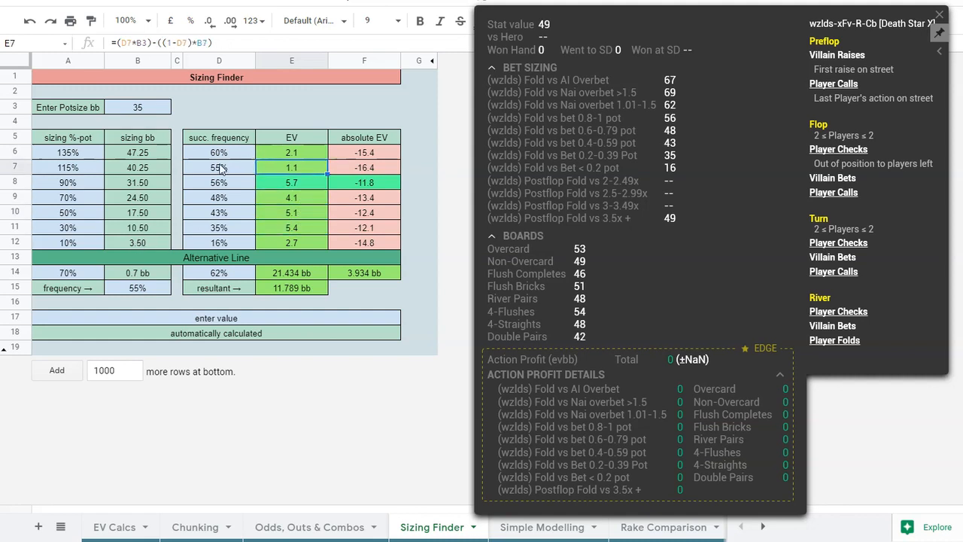
# Step: Set the success frequency to 62% for both the 115% and 135% pot sizings
pyautogui.doubleClick(220, 167)
pyautogui.press('BackSpace')
pyautogui.press('BackSpace')
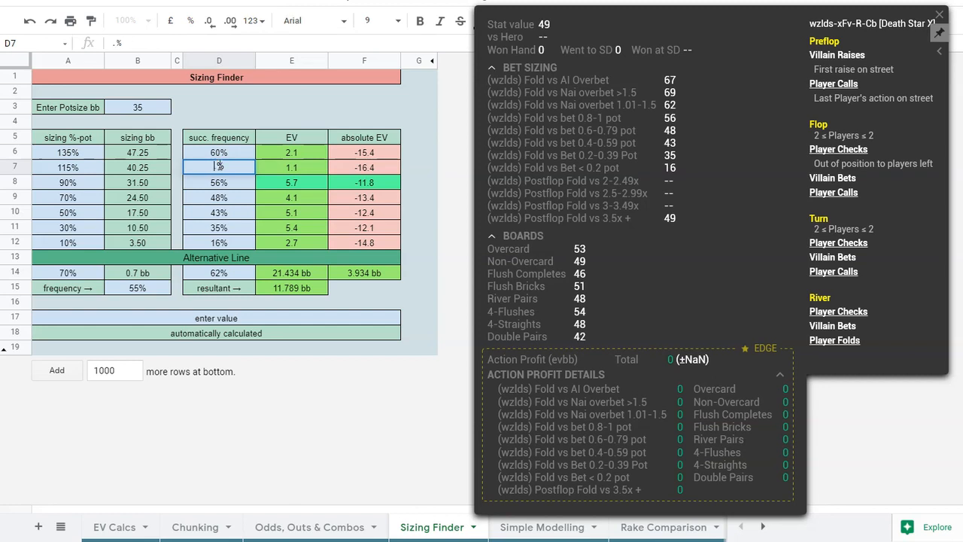
pyautogui.write('62')
pyautogui.click(216, 158)
pyautogui.doubleClick(217, 158)
pyautogui.press('BackSpace')
pyautogui.write('2')
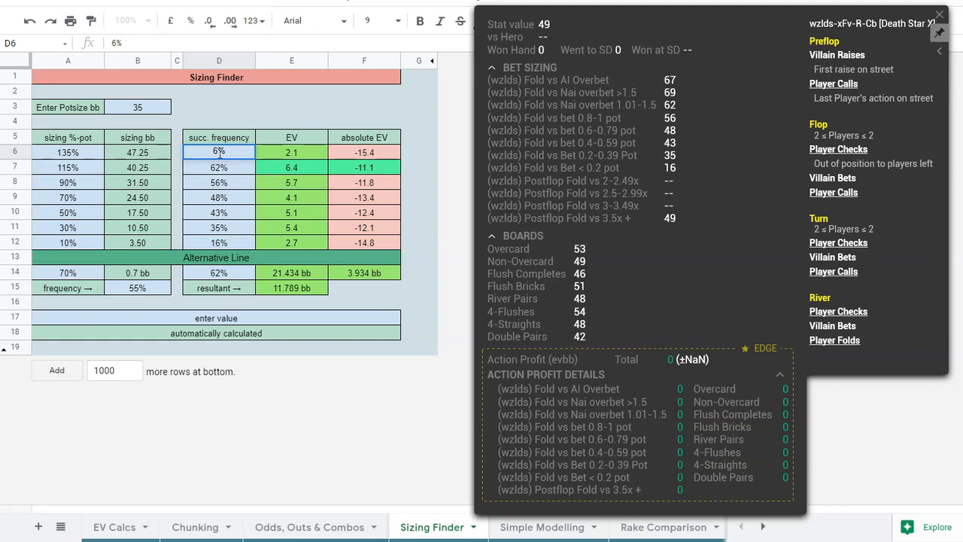
pyautogui.click(227, 202)
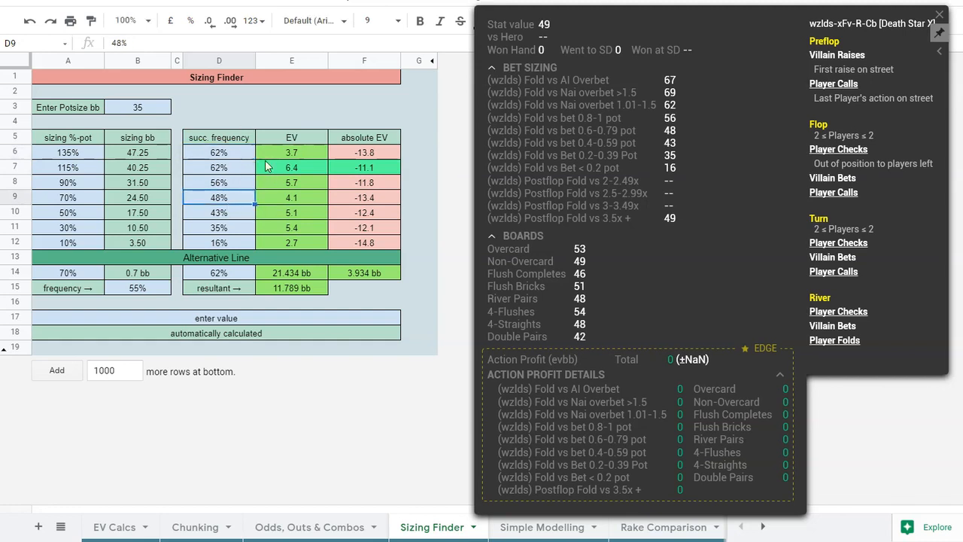
# Step: Compare the EV of the 115% pot sizing with the EVs of the smaller bet sizings
pyautogui.click(71, 160)
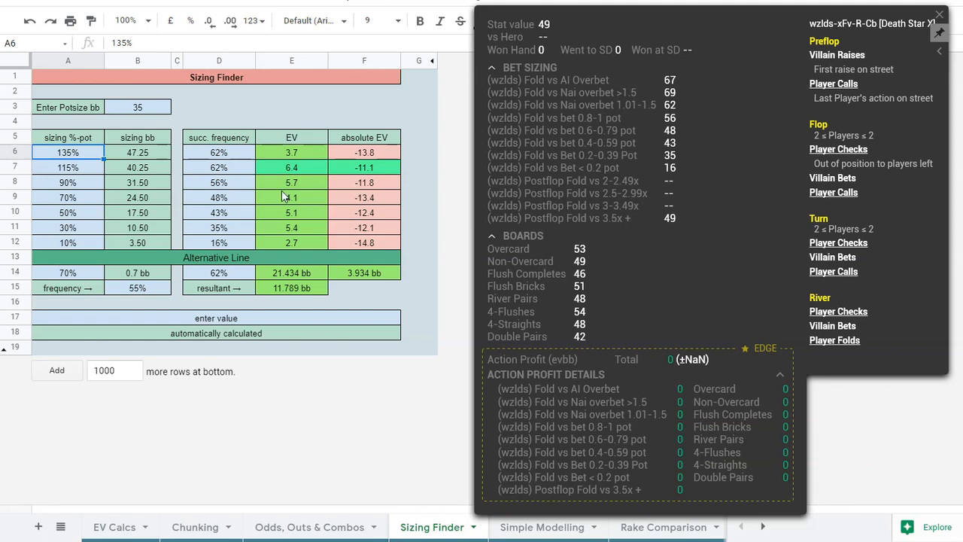
pyautogui.click(66, 169)
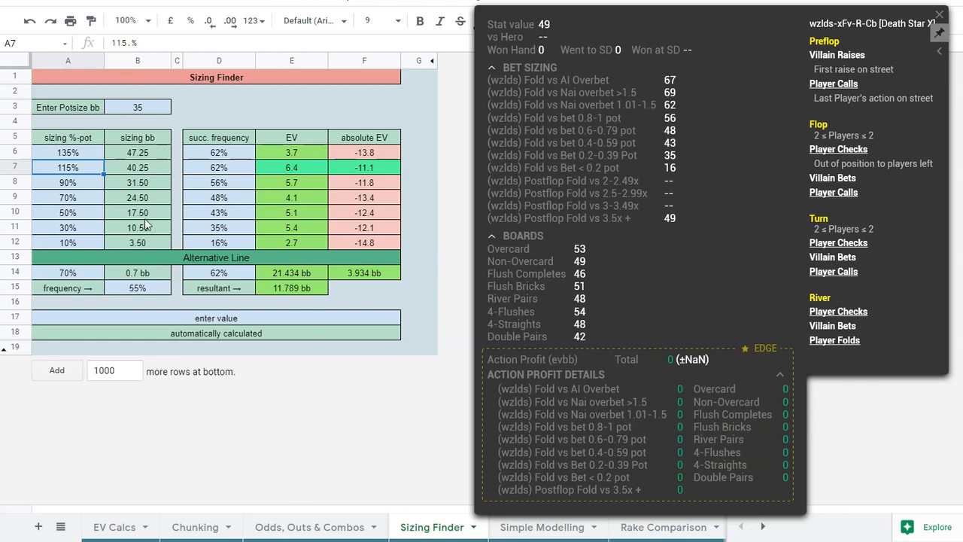
pyautogui.click(306, 168)
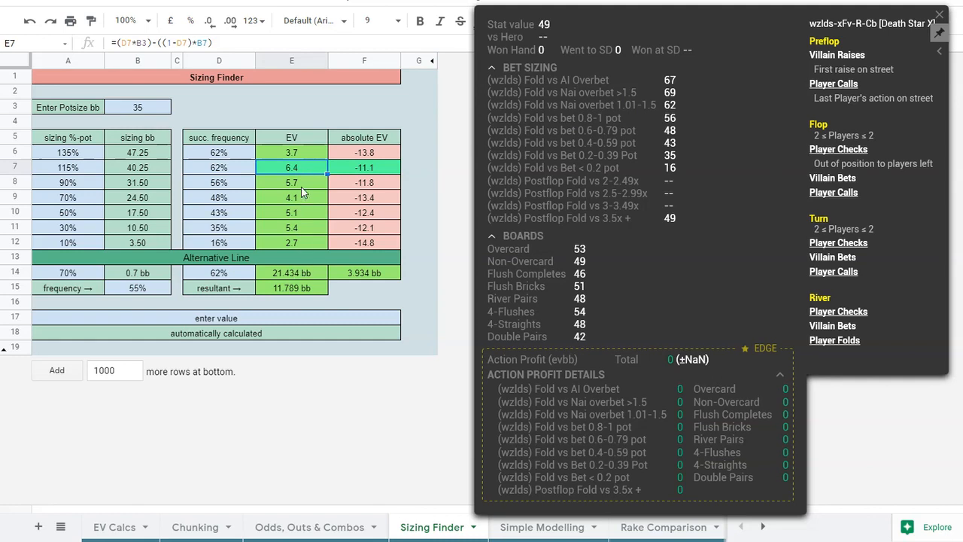
pyautogui.click(301, 181)
pyautogui.moveTo(304, 214); pyautogui.dragTo(307, 228)
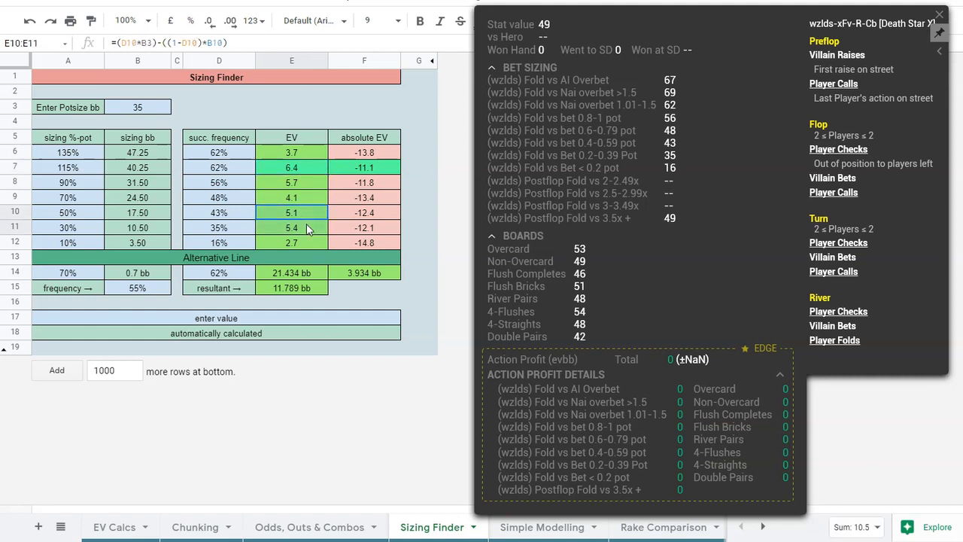
pyautogui.click(292, 197)
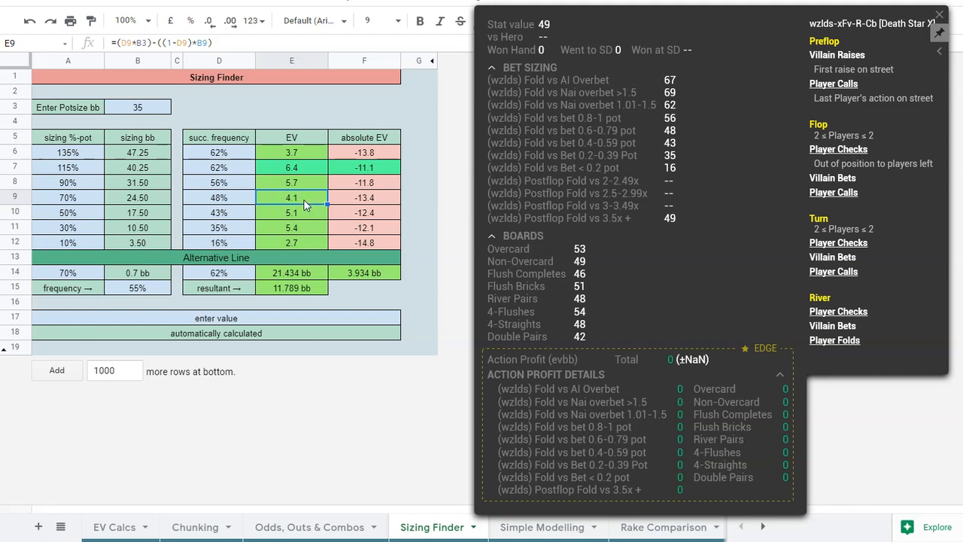
pyautogui.click(299, 241)
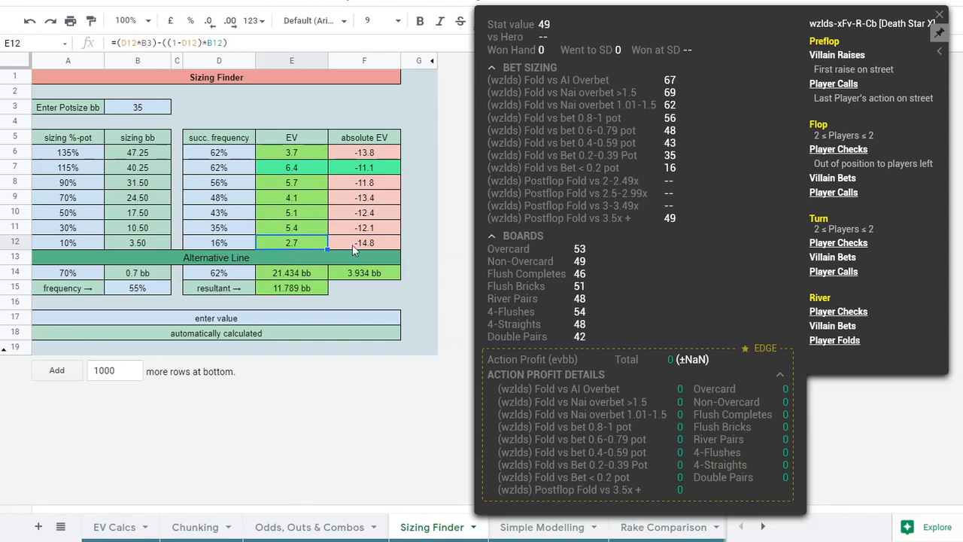
pyautogui.click(307, 202)
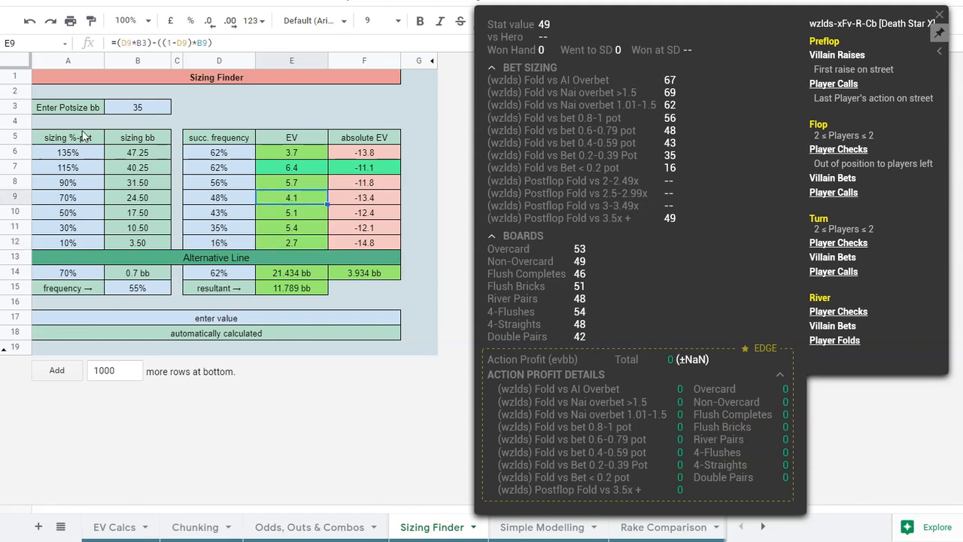
pyautogui.click(109, 165)
pyautogui.click(241, 168)
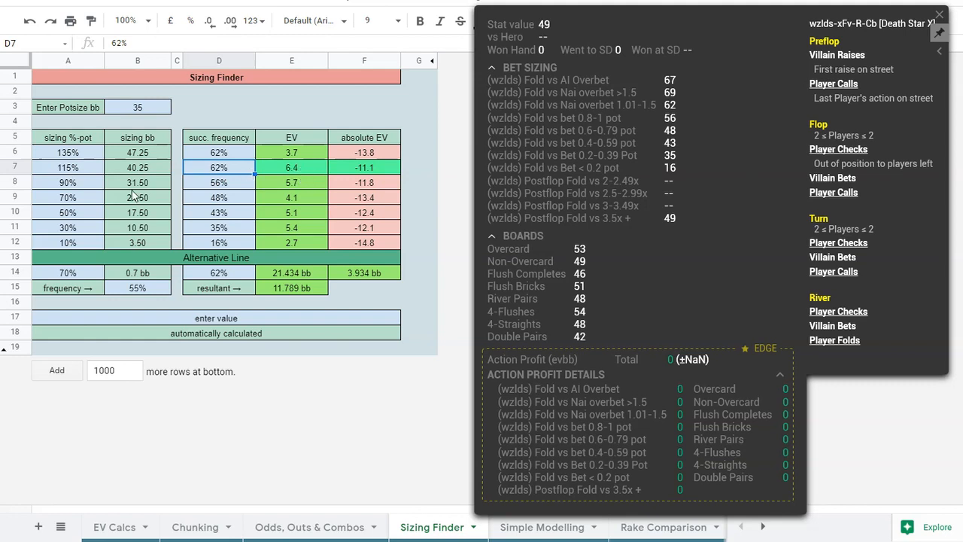
# Step: Set the sizing in A7 to 125% pot
pyautogui.click(66, 165)
pyautogui.doubleClick(68, 166)
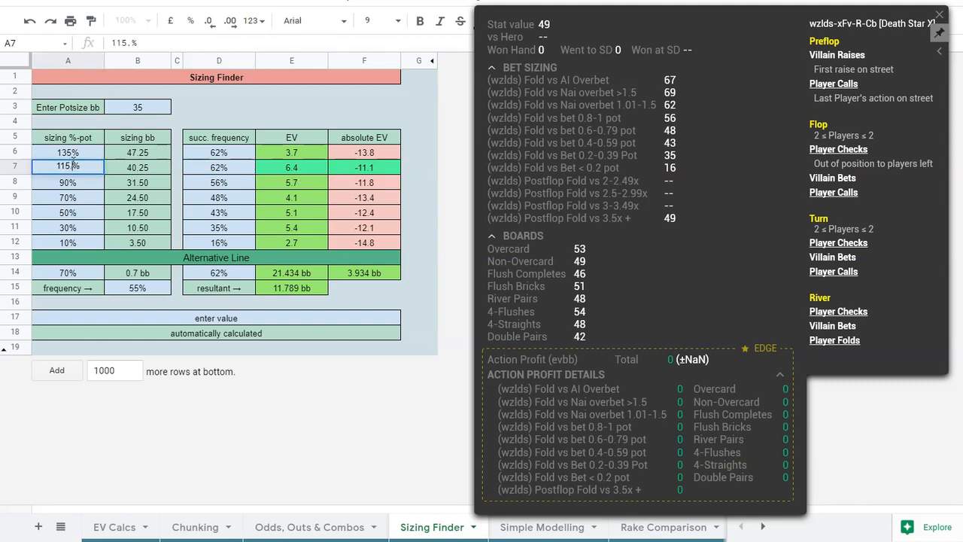
pyautogui.press('BackSpace')
pyautogui.press('BackSpace')
pyautogui.write('25')
pyautogui.click(100, 245)
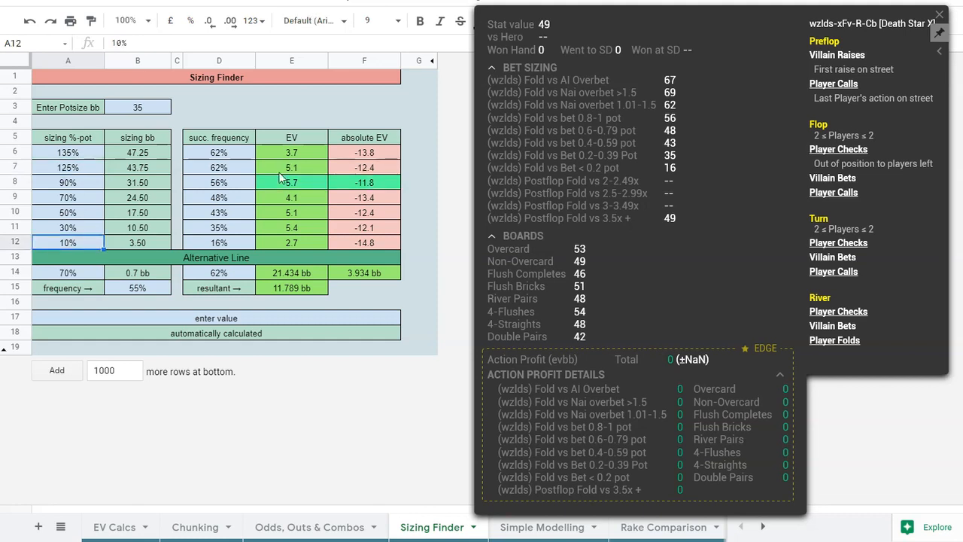
# Step: Compare the EV of the 125% pot sizing with those of the 90%, 30%, 50% and 70% sizings
pyautogui.click(300, 165)
pyautogui.click(273, 186)
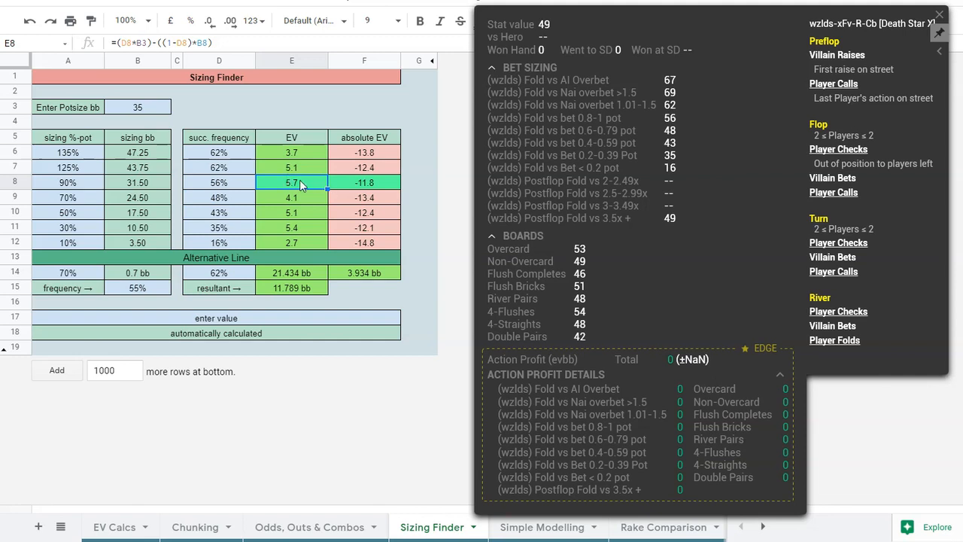
pyautogui.click(305, 229)
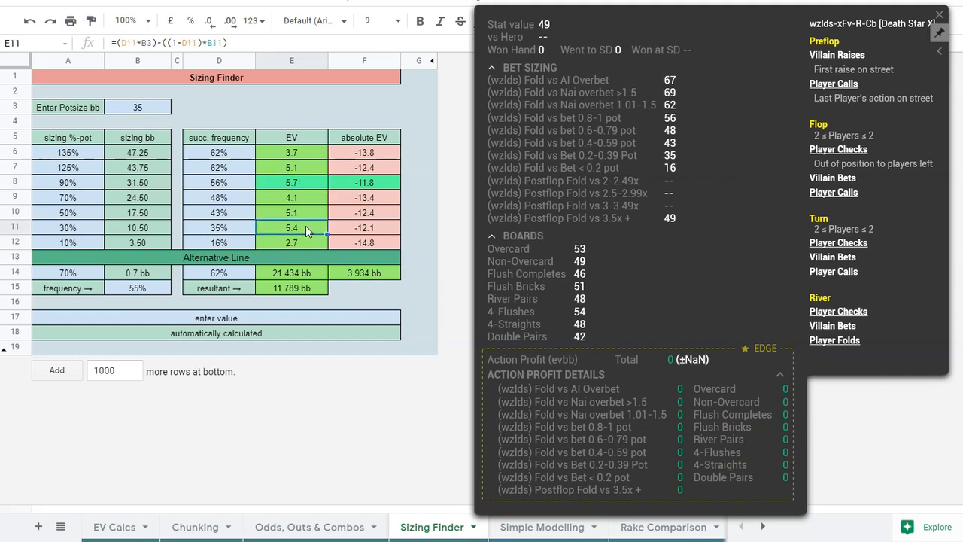
pyautogui.click(294, 211)
pyautogui.click(298, 197)
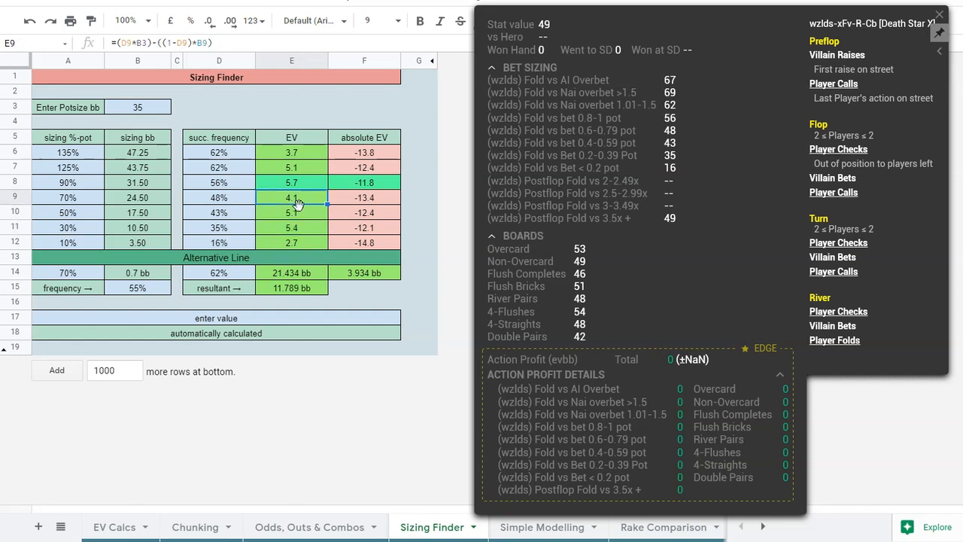
# Step: Compare the EVs of the seven bet sizings, from 135% down to 10% pot
pyautogui.click(298, 212)
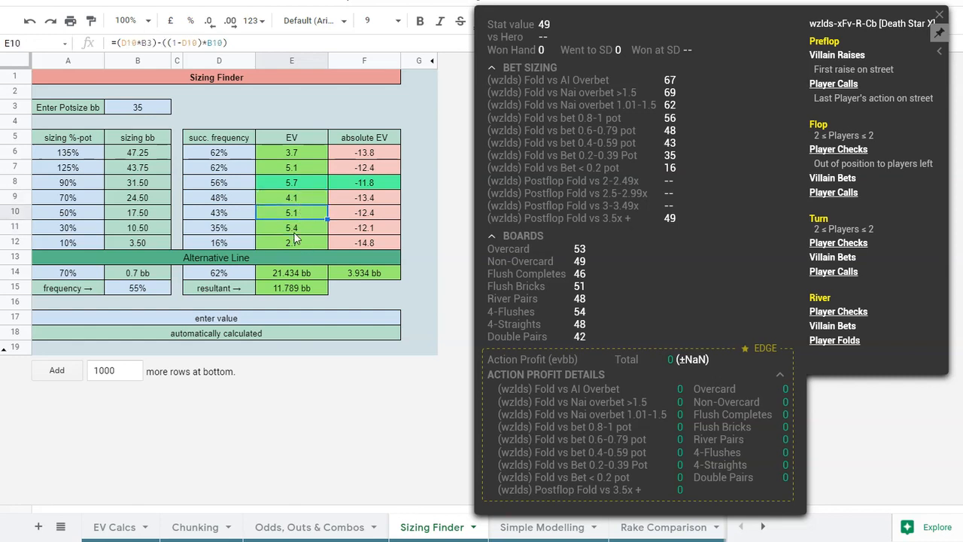
pyautogui.click(305, 183)
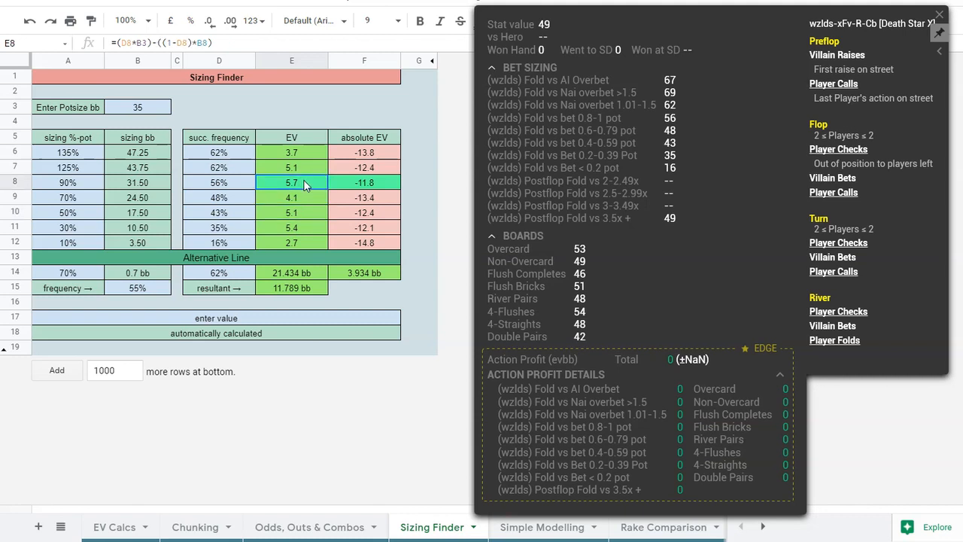
pyautogui.click(296, 227)
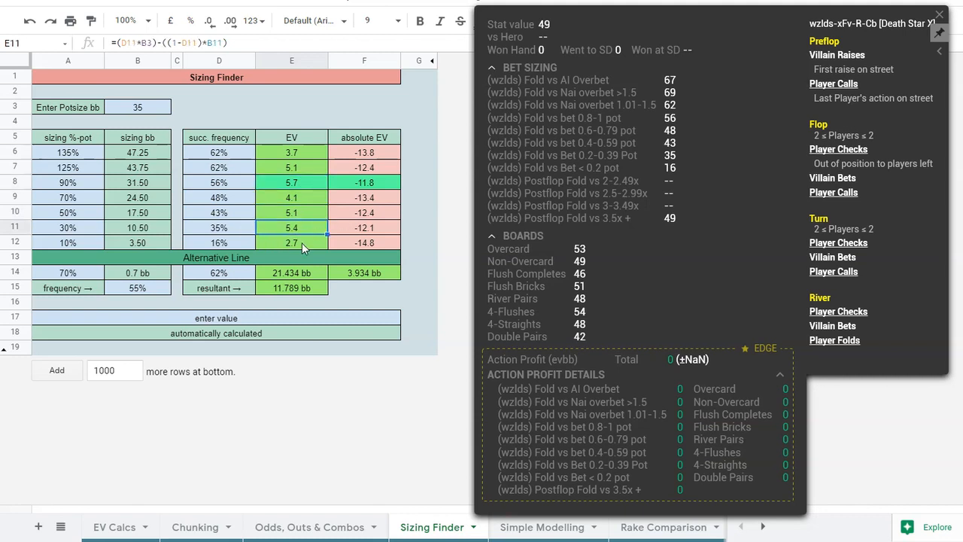
pyautogui.click(301, 242)
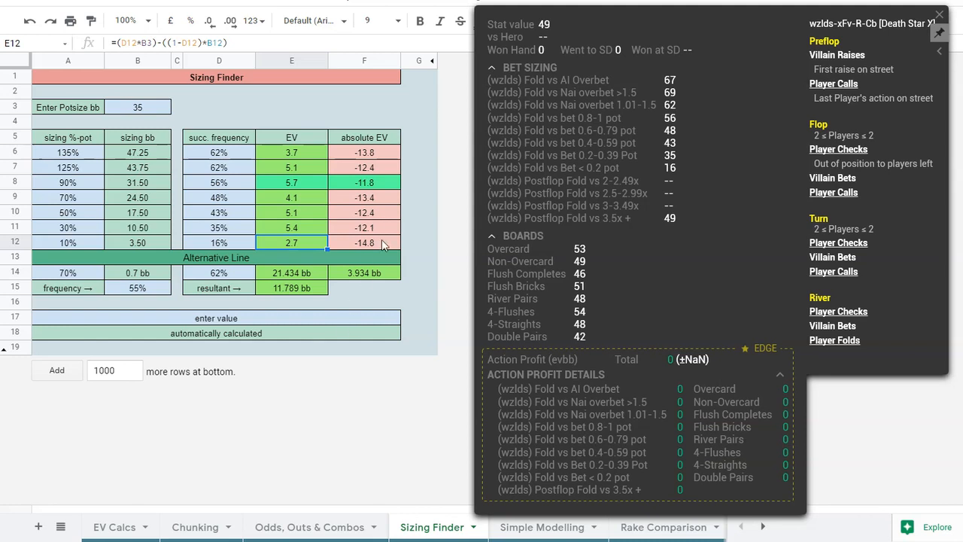
pyautogui.click(296, 154)
pyautogui.click(297, 168)
pyautogui.click(295, 183)
pyautogui.click(295, 197)
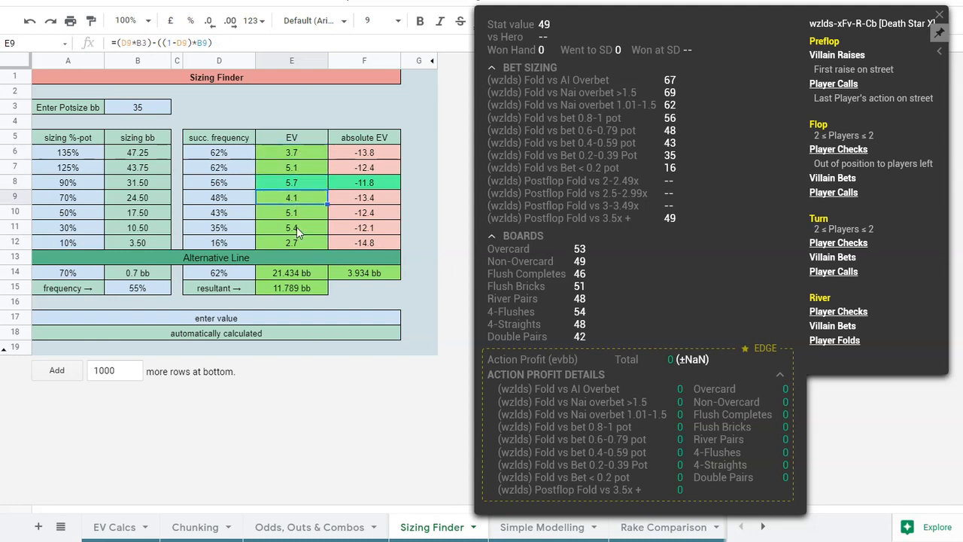
# Step: Review the pot size in B3 against the EVs of the 135%, 125%, 90% and 70% pot sizings
pyautogui.click(137, 112)
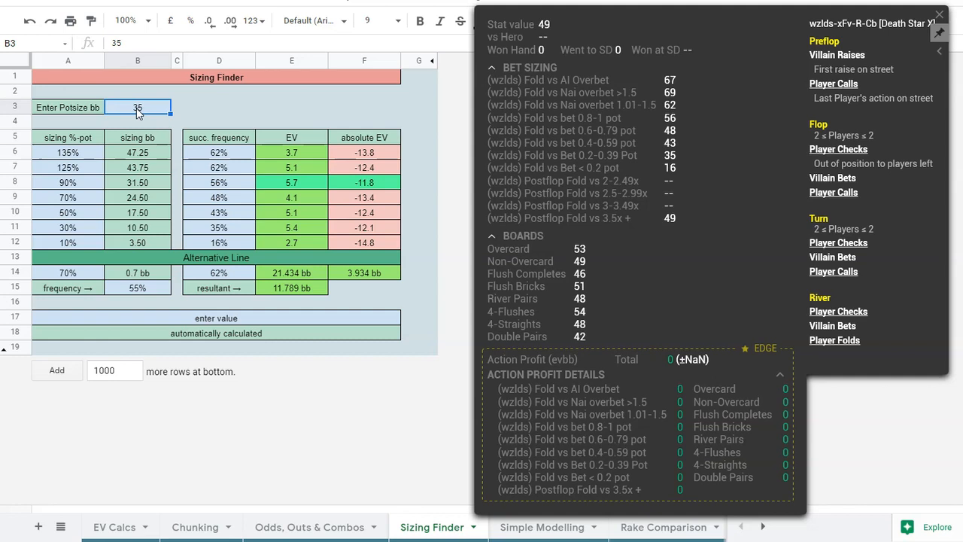
pyautogui.click(288, 154)
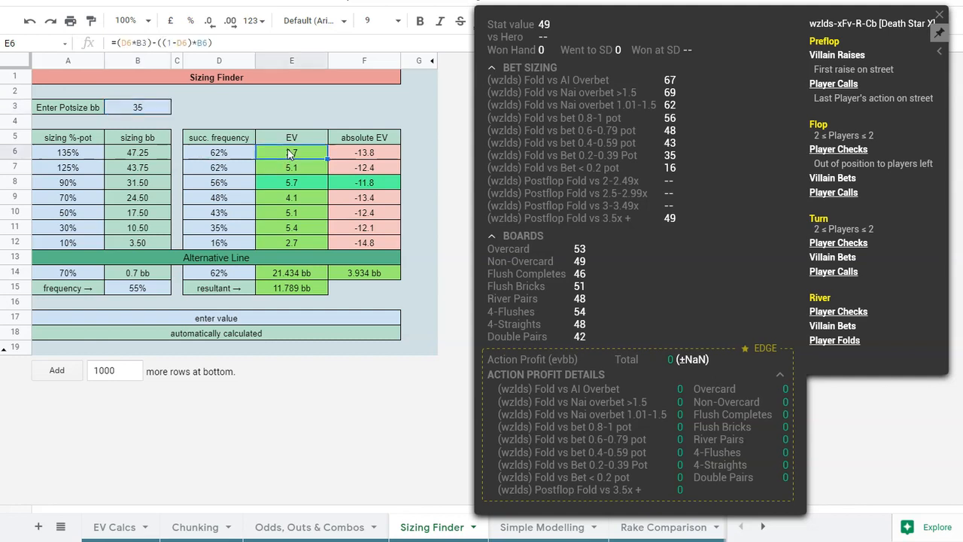
pyautogui.click(289, 170)
pyautogui.click(291, 185)
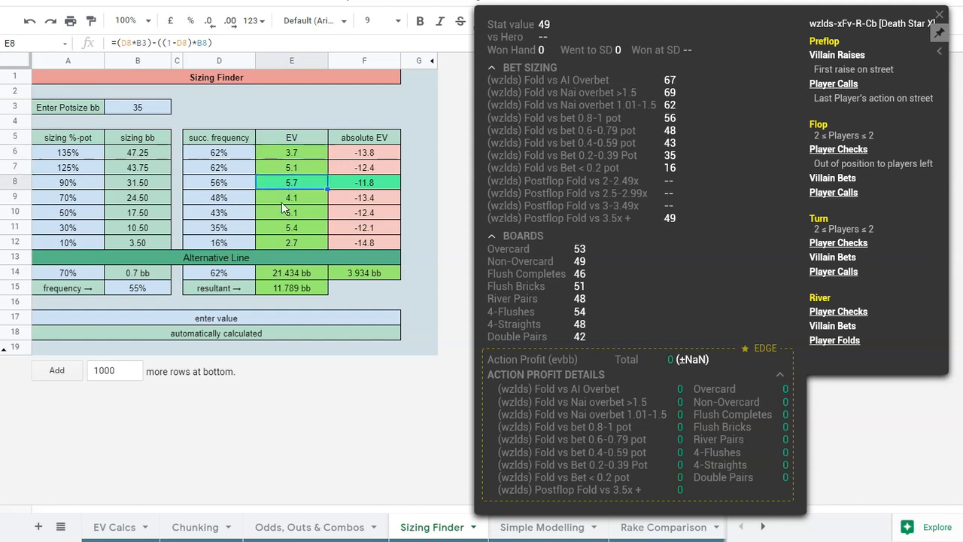
pyautogui.click(286, 200)
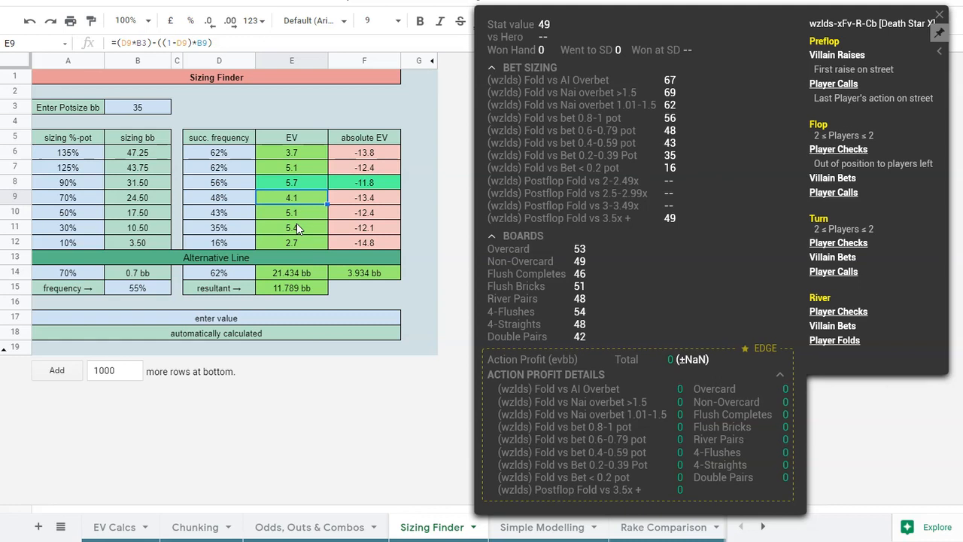
pyautogui.click(152, 109)
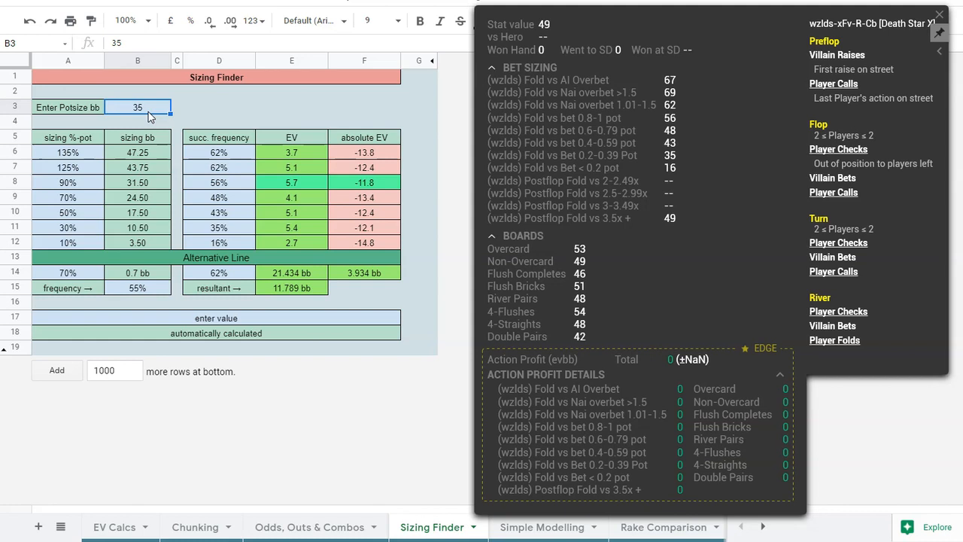
# Step: Examine the absolute EV column and its formulas for the sizings from 135% to 30% pot
pyautogui.click(371, 143)
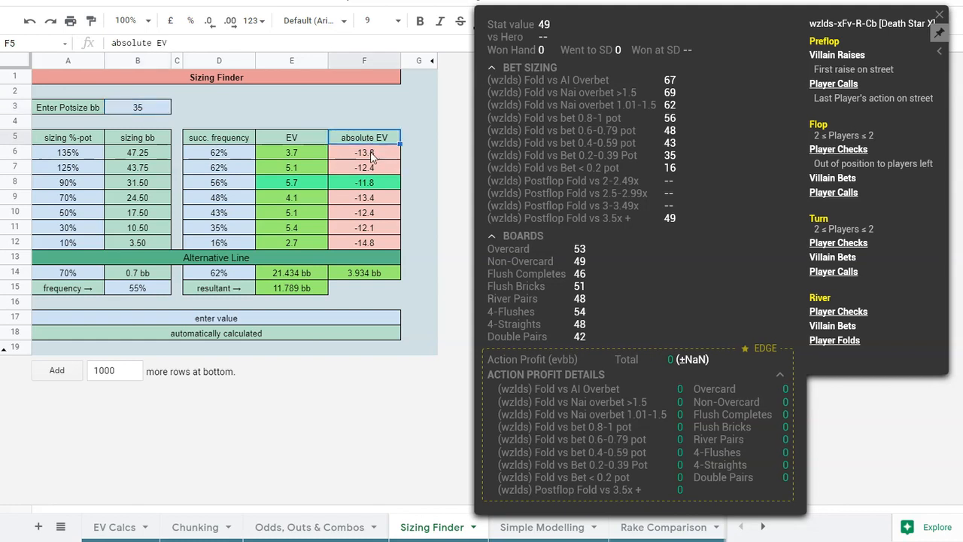
pyautogui.click(371, 155)
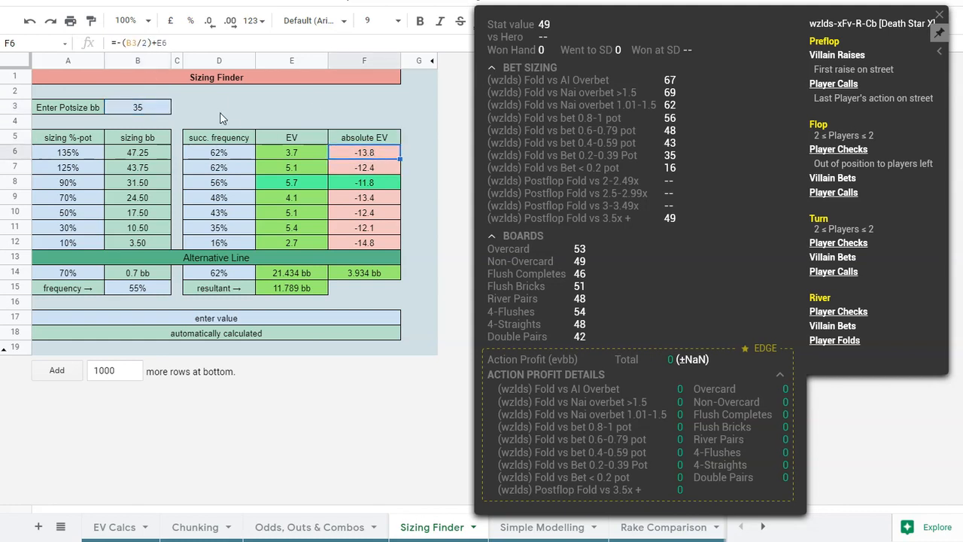
pyautogui.click(369, 168)
pyautogui.click(379, 188)
pyautogui.click(370, 196)
pyautogui.click(370, 214)
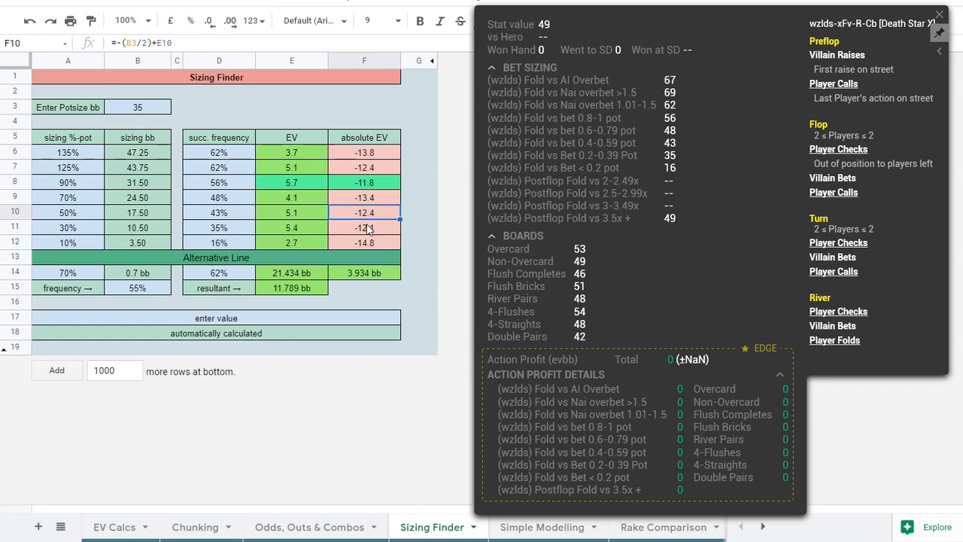
pyautogui.click(368, 229)
pyautogui.click(370, 154)
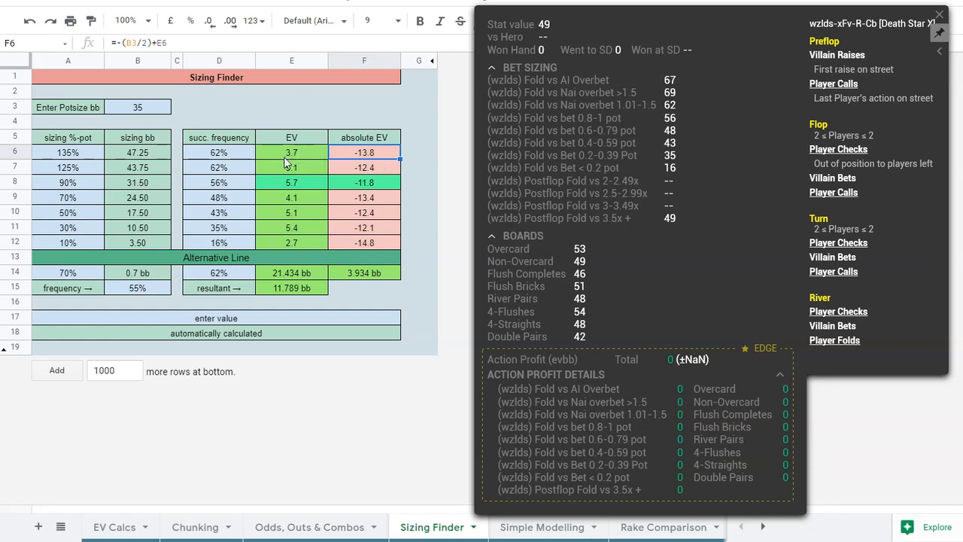
# Step: Compare EV with absolute EV for the 90% and 135% pot sizings, and select the EV range E6:E12
pyautogui.click(304, 182)
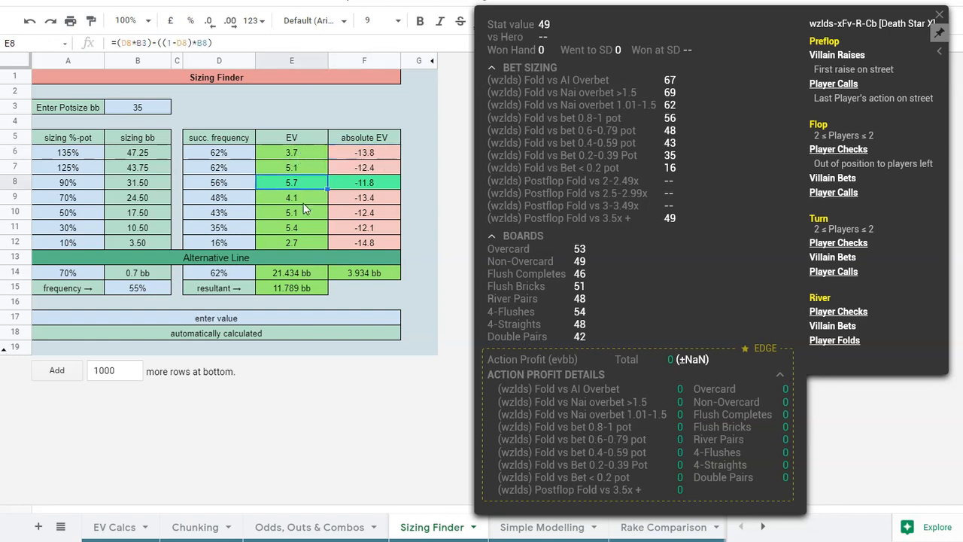
pyautogui.click(354, 185)
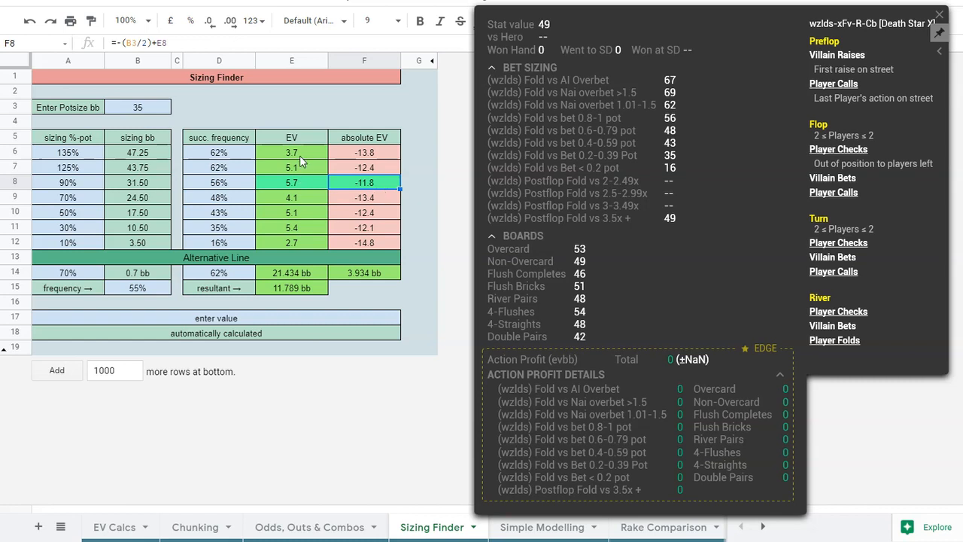
pyautogui.click(376, 152)
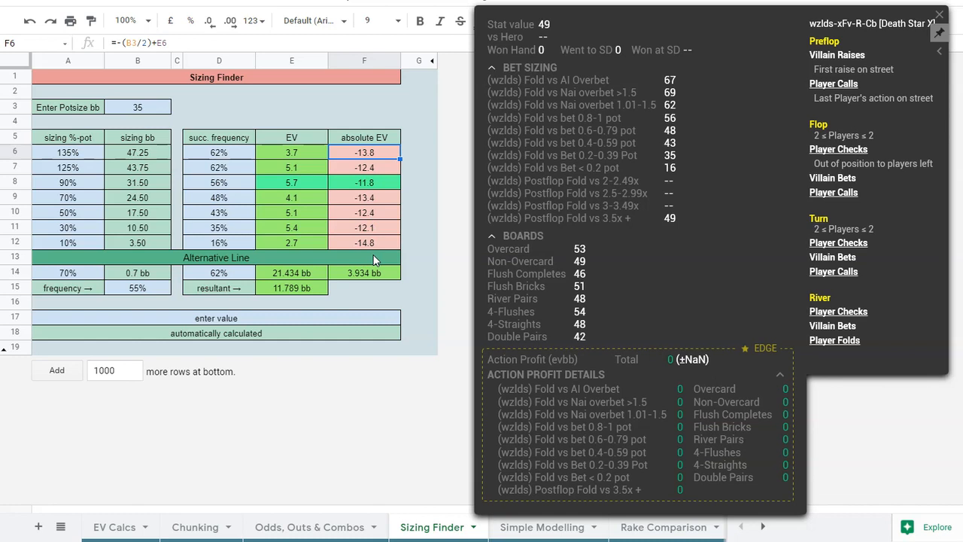
pyautogui.click(298, 155)
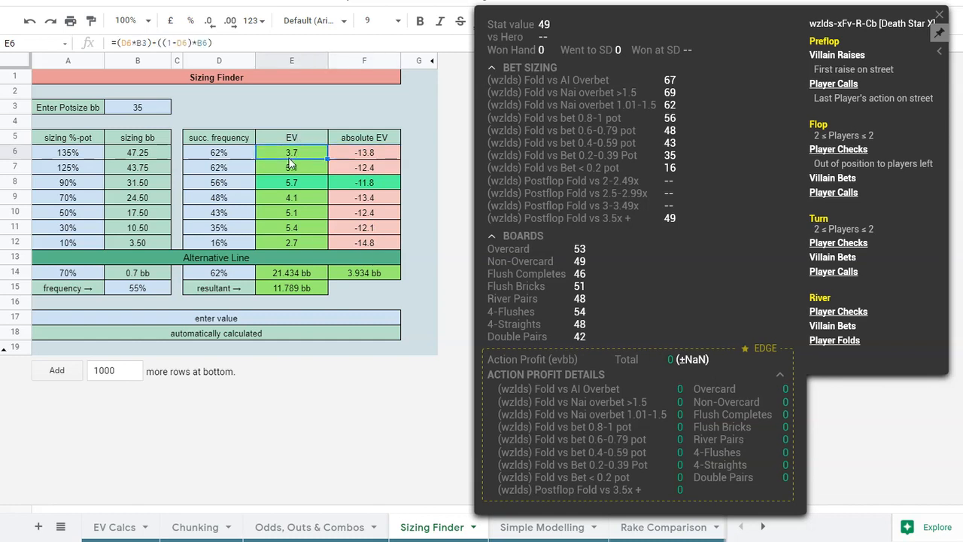
pyautogui.moveTo(297, 242); pyautogui.dragTo(300, 145)
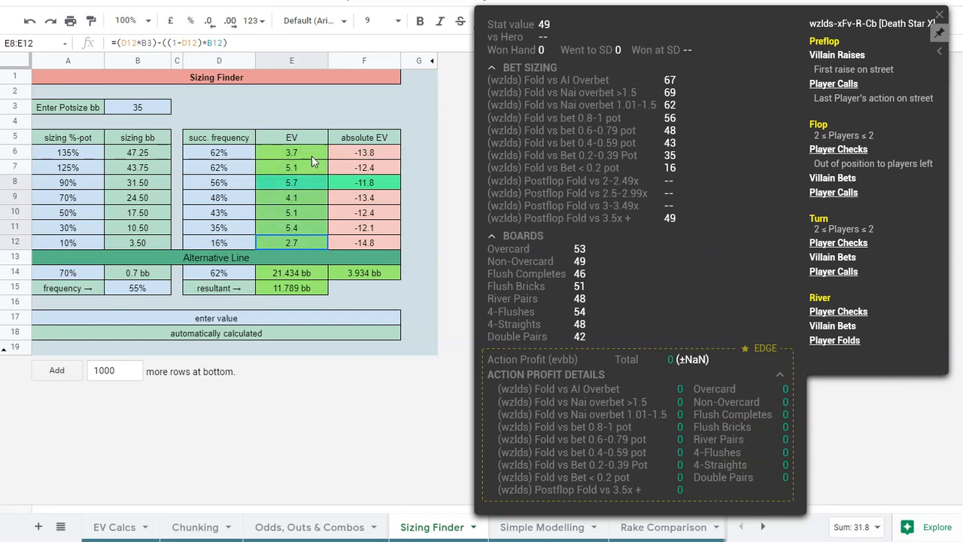
pyautogui.click(299, 242)
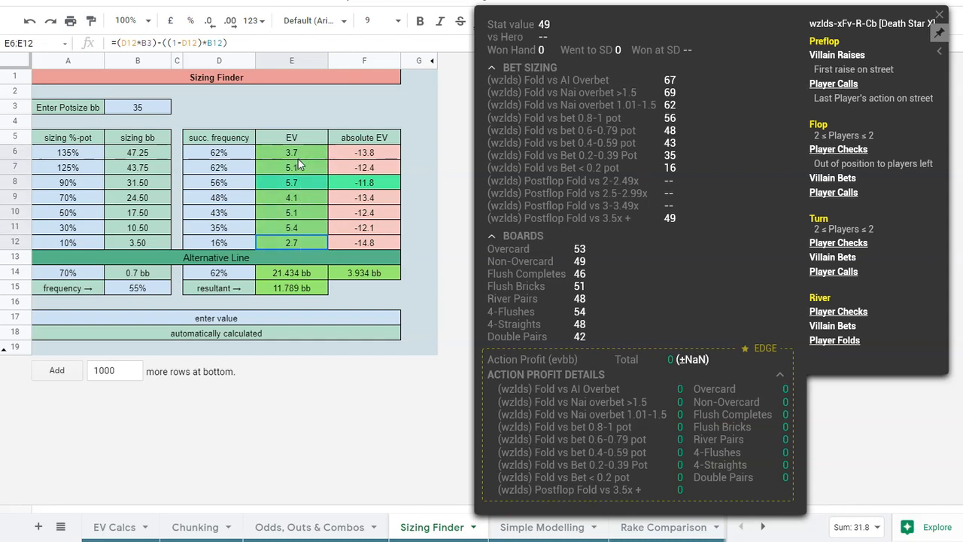
pyautogui.moveTo(301, 243); pyautogui.dragTo(305, 153)
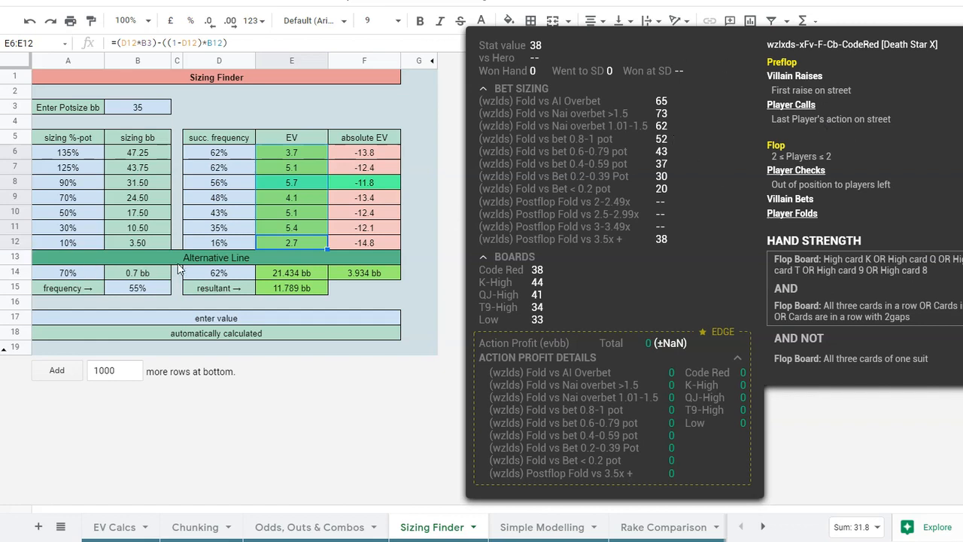
# Step: Set the success frequencies to 20% for the 10% pot sizing, 30% for the 30% sizing and 37% for the 50% sizing
pyautogui.click(229, 242)
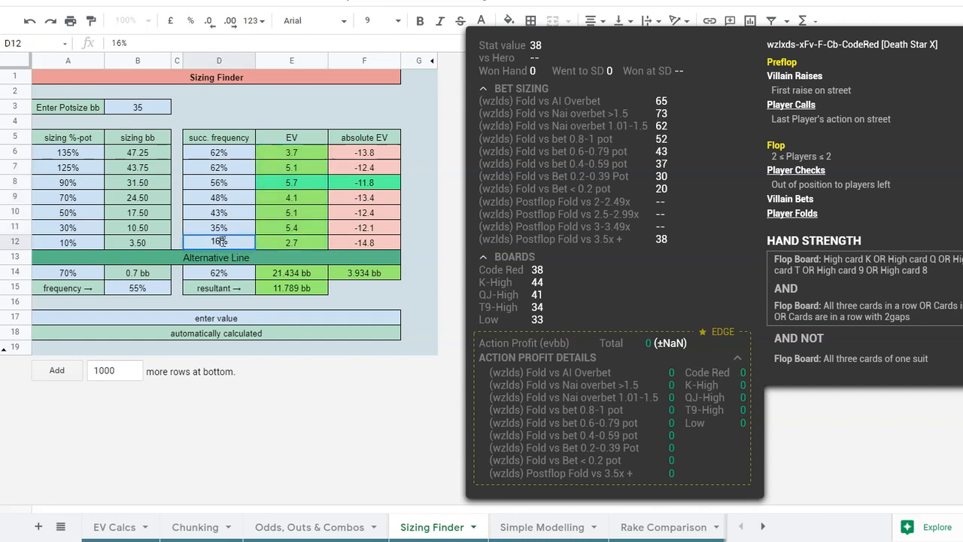
pyautogui.write('20')
pyautogui.click(224, 228)
pyautogui.write('30')
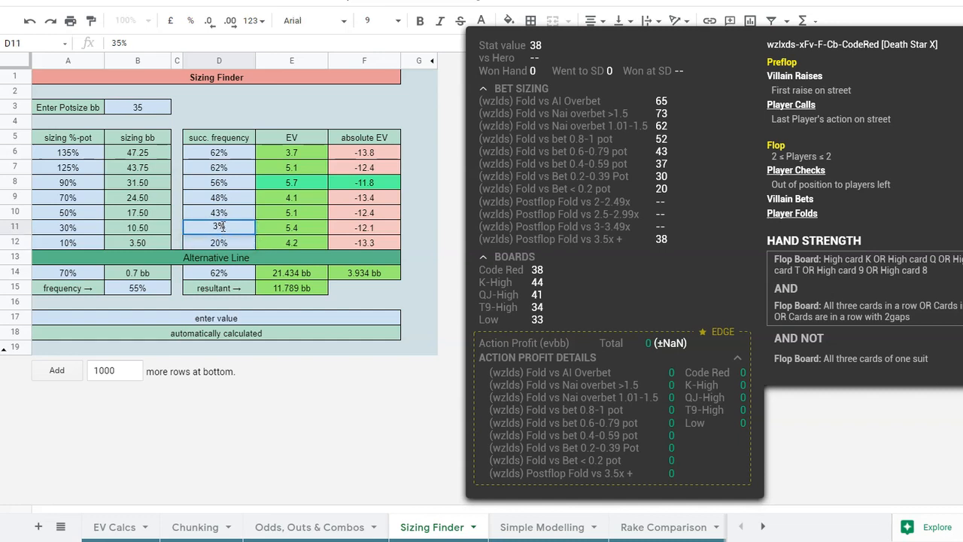
pyautogui.click(218, 210)
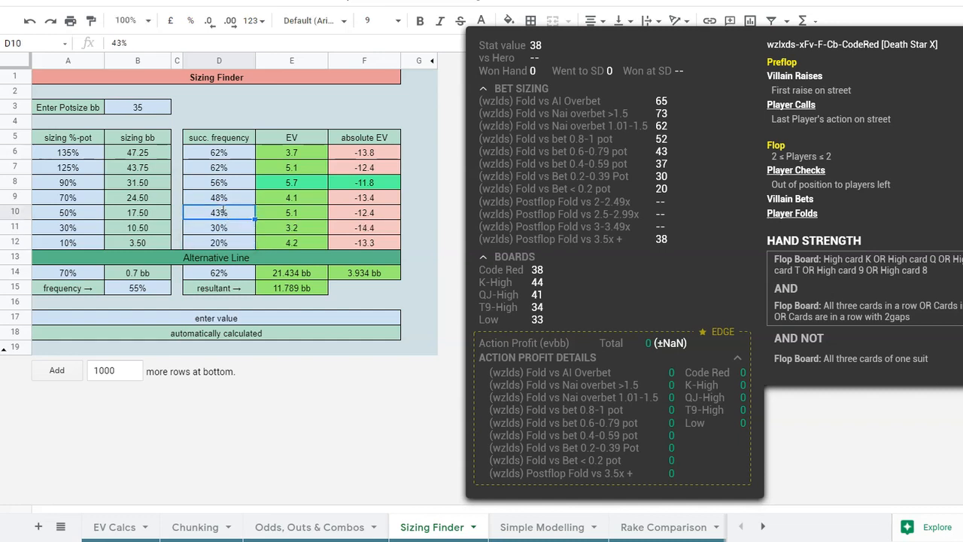
pyautogui.write('37')
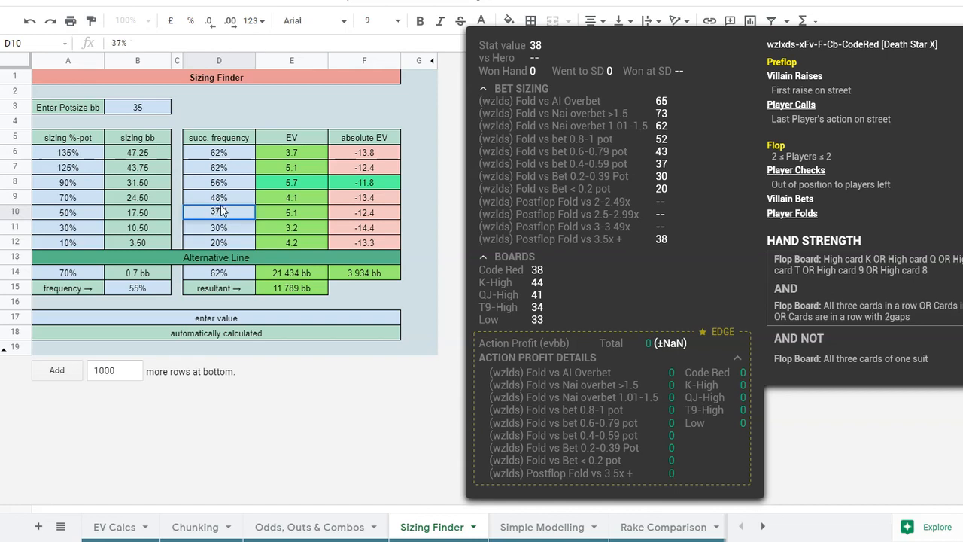
# Step: Set the success frequencies to 43% for the 70% pot sizing and 52% for the 90% sizing, and check the EV column
pyautogui.click(216, 197)
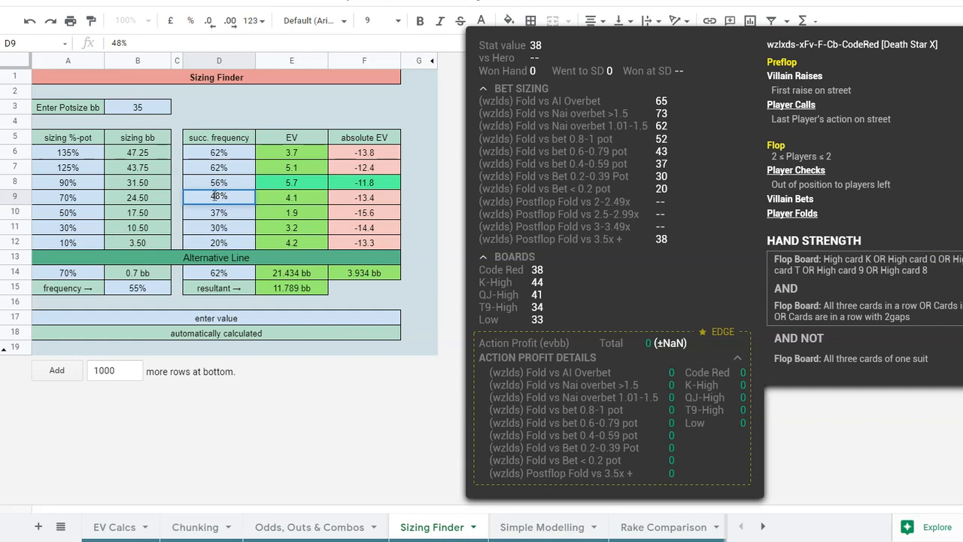
pyautogui.write('43')
pyautogui.doubleClick(219, 181)
pyautogui.write('.')
pyautogui.press('BackSpace')
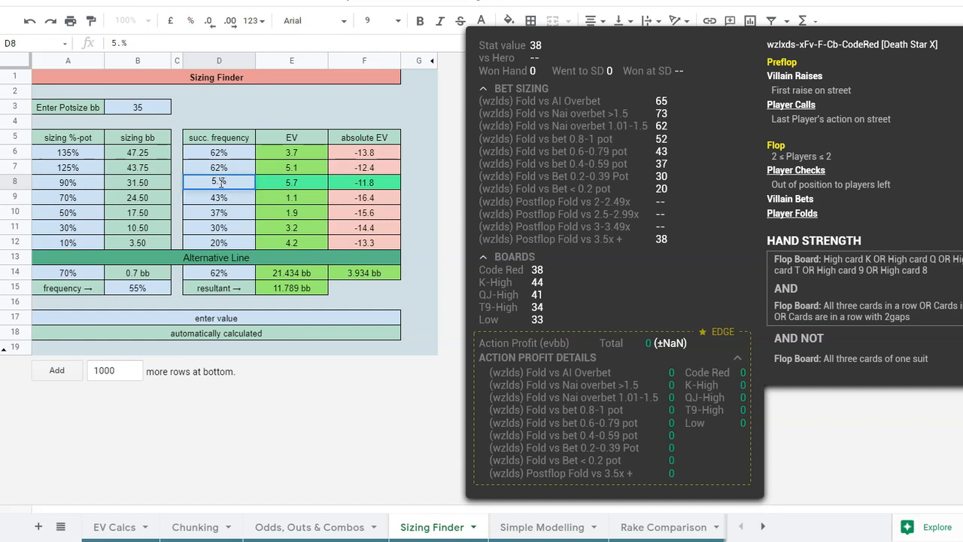
pyautogui.write('2')
pyautogui.click(224, 168)
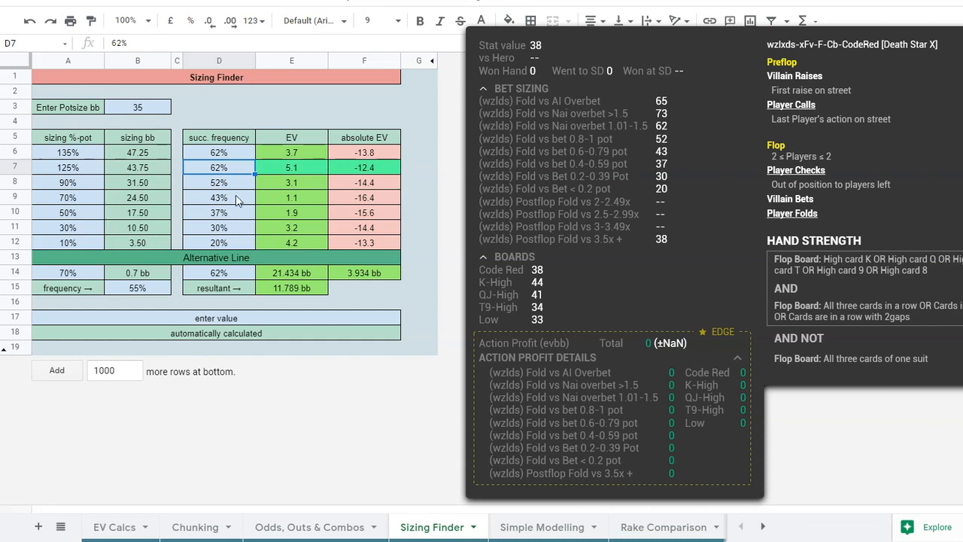
pyautogui.click(310, 212)
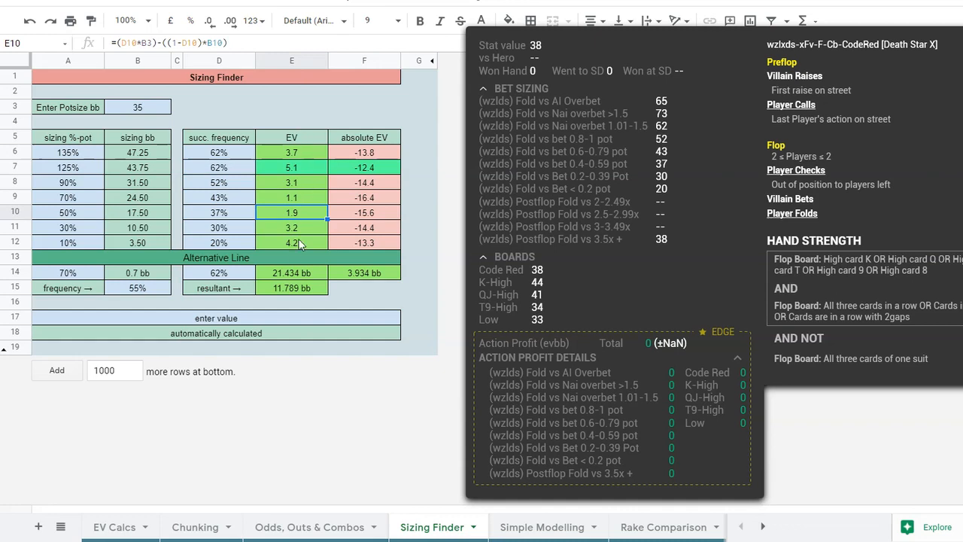
# Step: Set the pot size in B3 to 6 bb
pyautogui.click(150, 107)
pyautogui.doubleClick(150, 108)
pyautogui.doubleClick(124, 108)
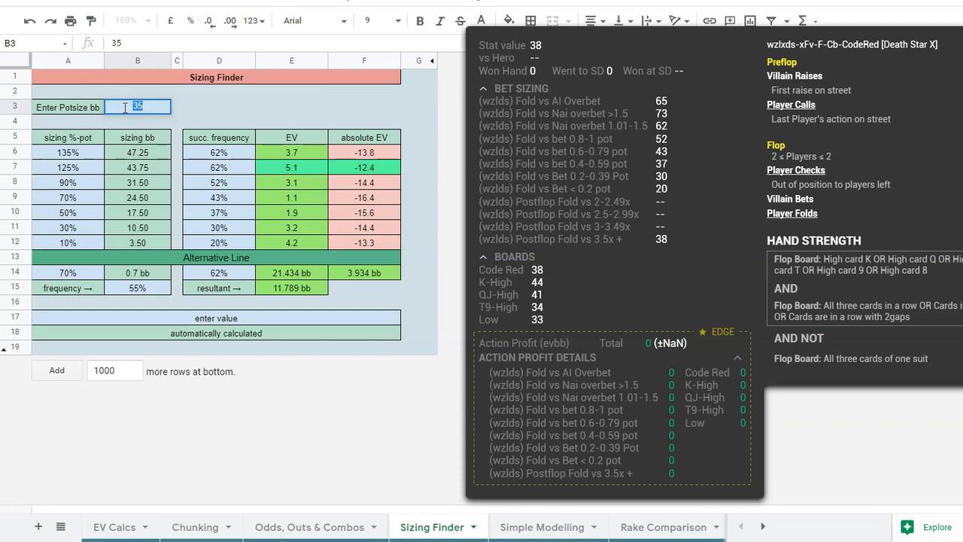
pyautogui.write('6')
pyautogui.click(249, 112)
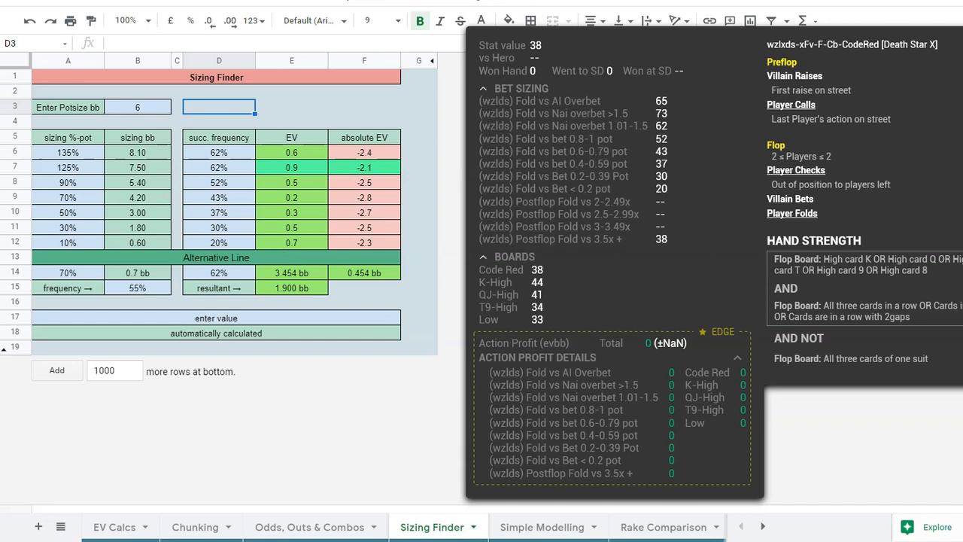
# Step: Switch to Hand2Note to check the Fold to Cbet OOP stats for CodeRed boards, and return to the Sizing Finder sheet
pyautogui.hotkey('alt', 'Tab')
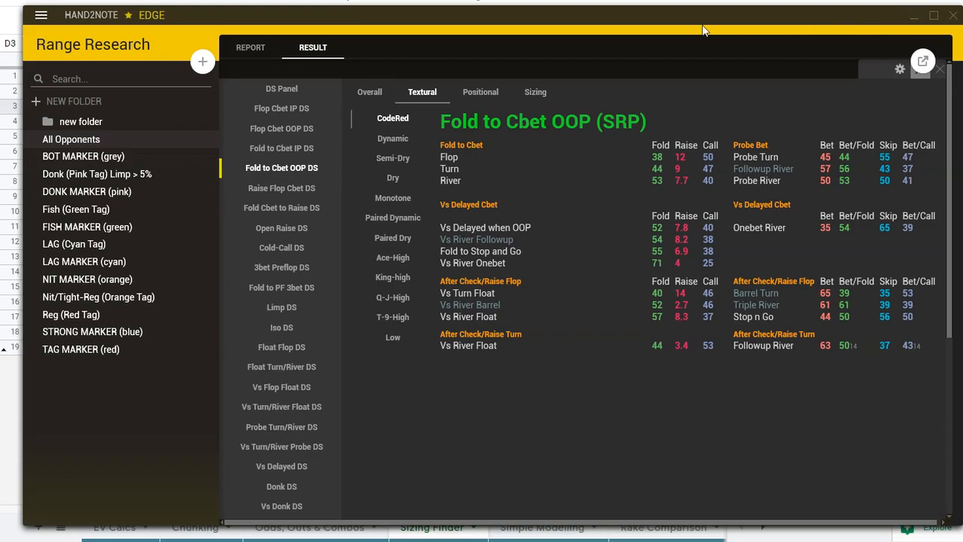
pyautogui.click(525, 1)
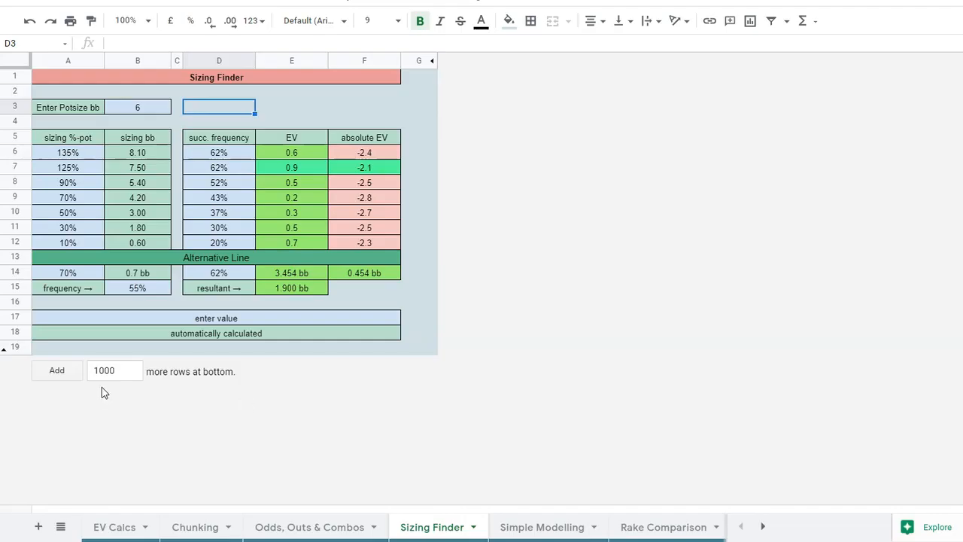
pyautogui.click(292, 348)
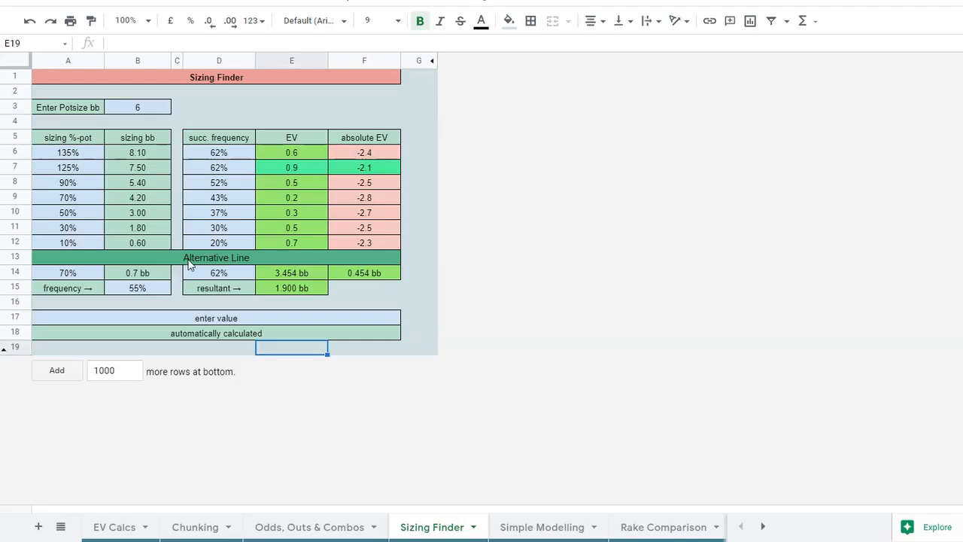
# Step: Check the alternative line's frequency, and set its 70% bet size to 4.2 bb and its success frequency to 56%
pyautogui.doubleClick(143, 289)
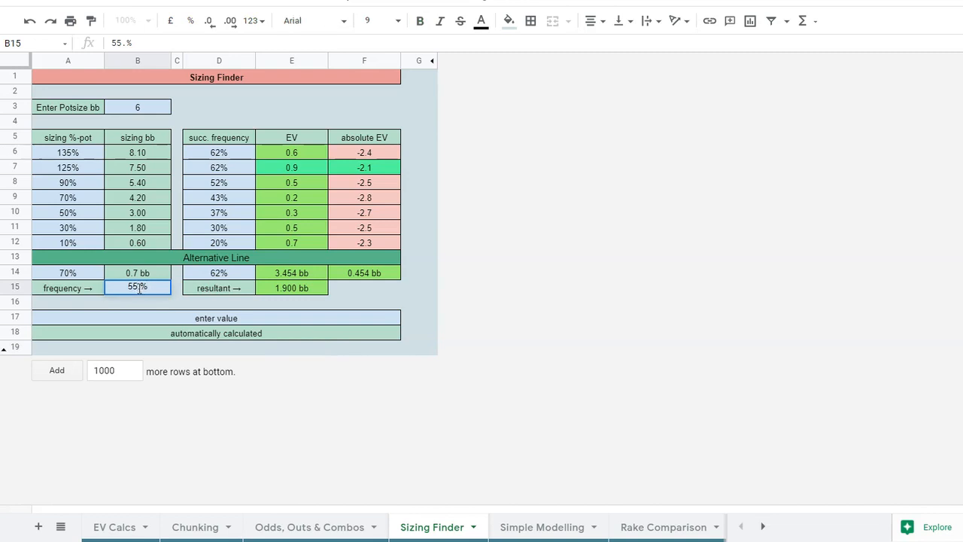
pyautogui.click(120, 307)
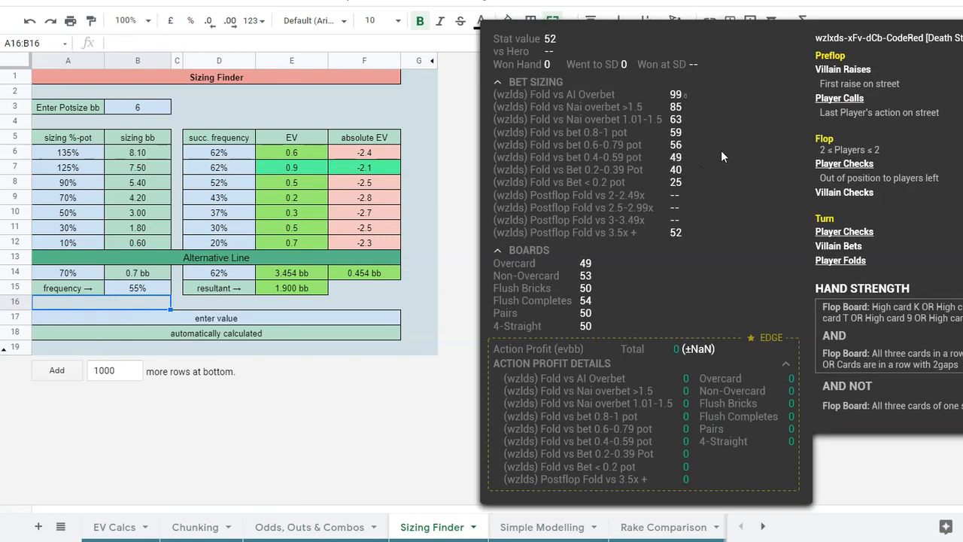
pyautogui.click(82, 276)
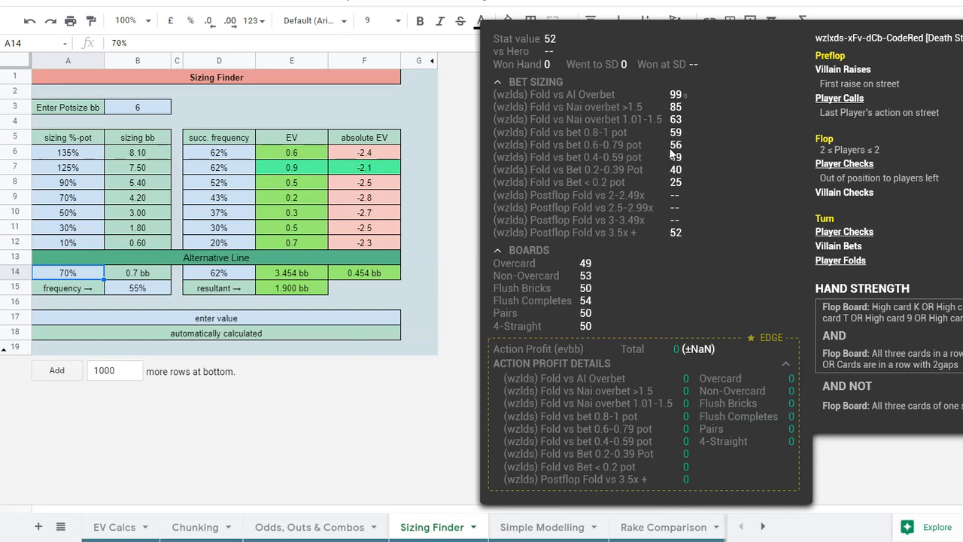
pyautogui.click(221, 274)
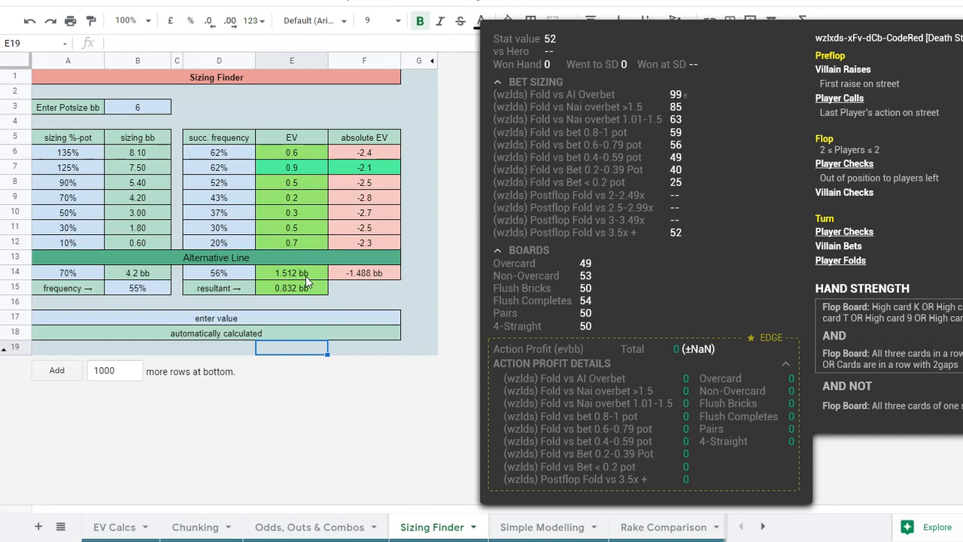
# Step: Compare the EV of the 70% pot sizing with the alternative line's EV in E14 and its resultant in E15
pyautogui.click(307, 201)
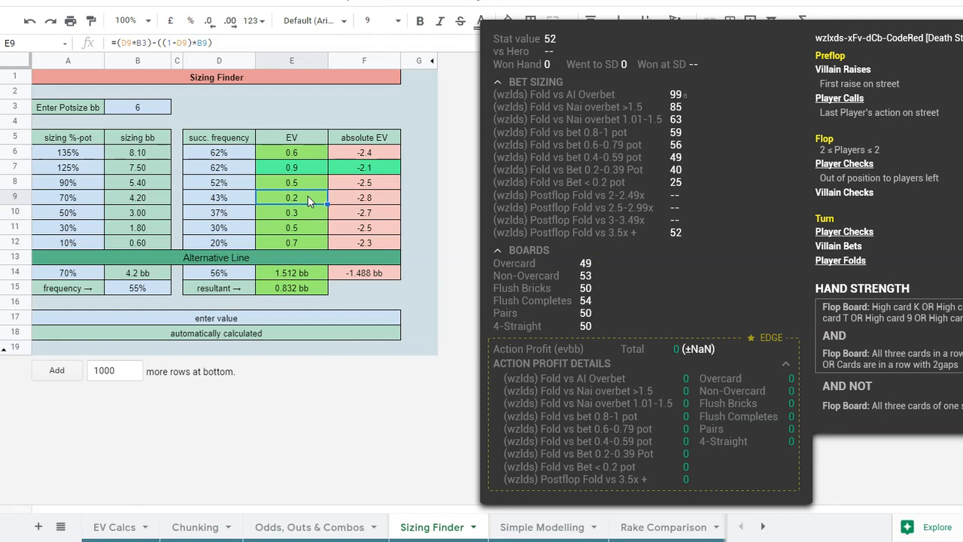
pyautogui.click(301, 274)
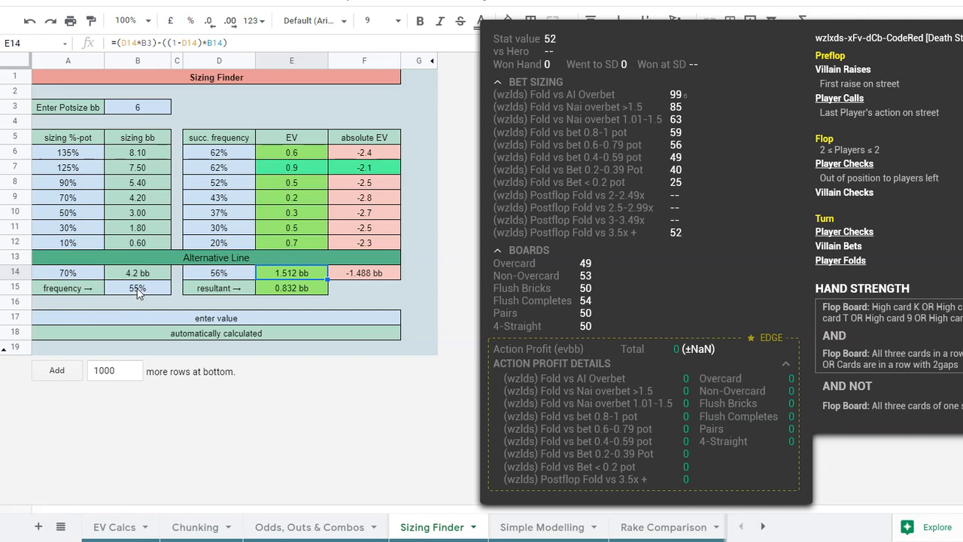
pyautogui.click(292, 291)
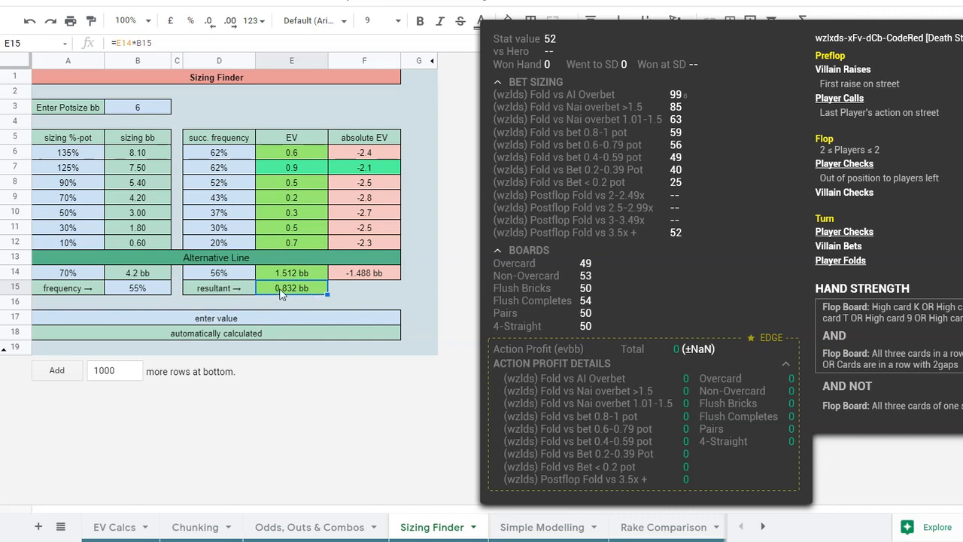
pyautogui.click(295, 198)
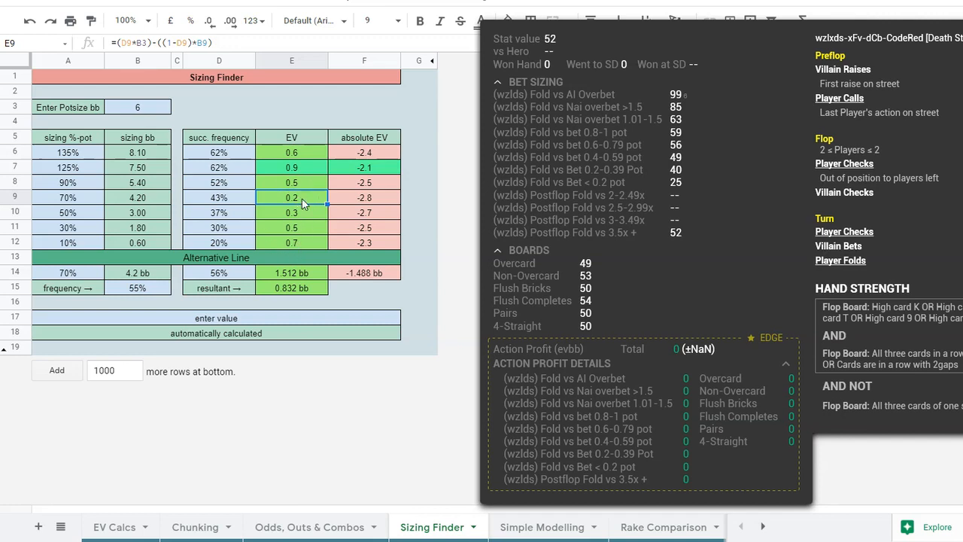
# Step: Examine the EV range E6:E12, comparing the 70%, 90% and 125% sizings with the alternative line's resultant
pyautogui.click(311, 152)
pyautogui.keyDown('shift'); pyautogui.click(307, 242); pyautogui.keyUp('shift')
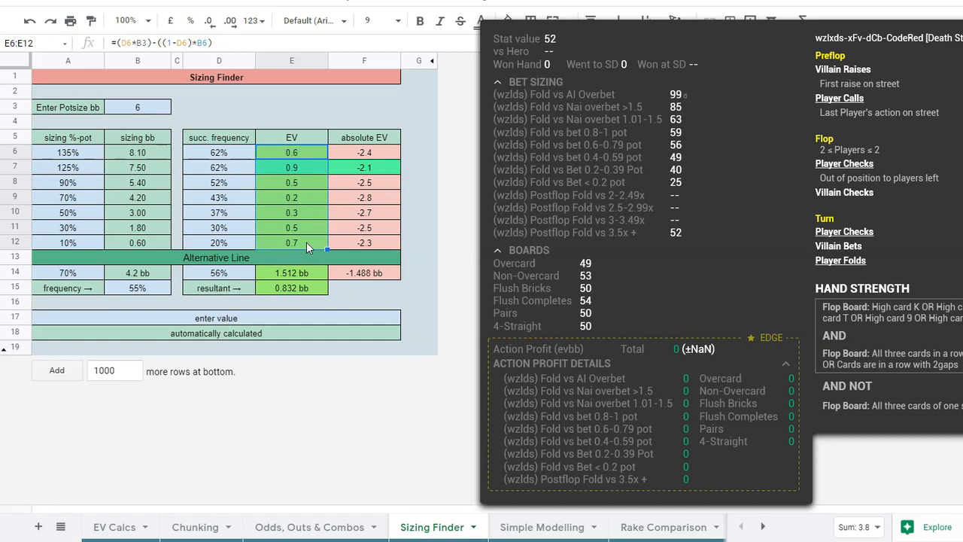
pyautogui.click(301, 198)
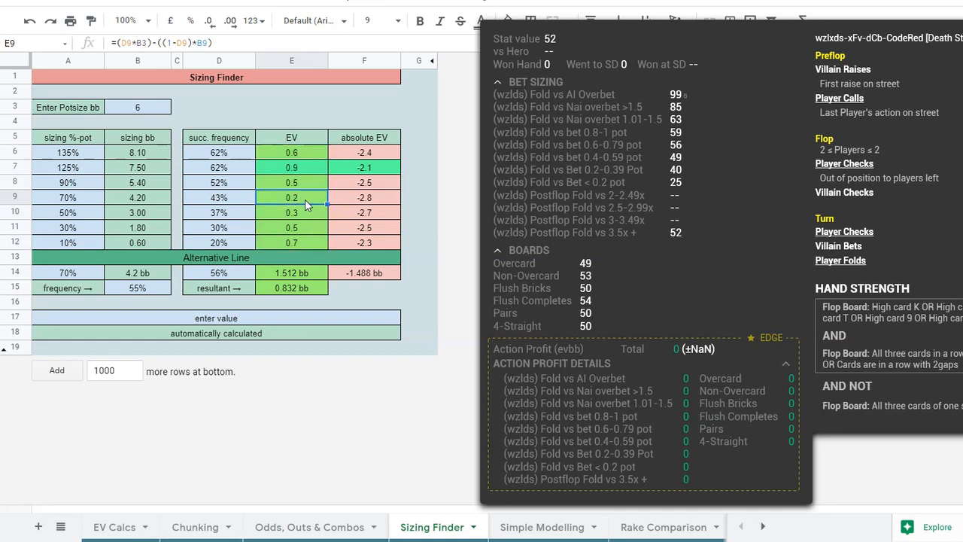
pyautogui.click(289, 293)
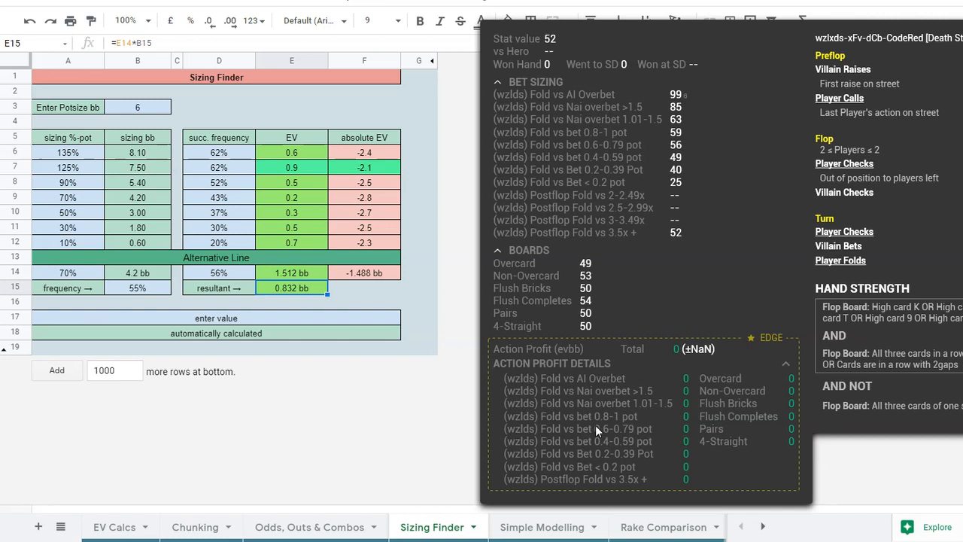
pyautogui.click(299, 184)
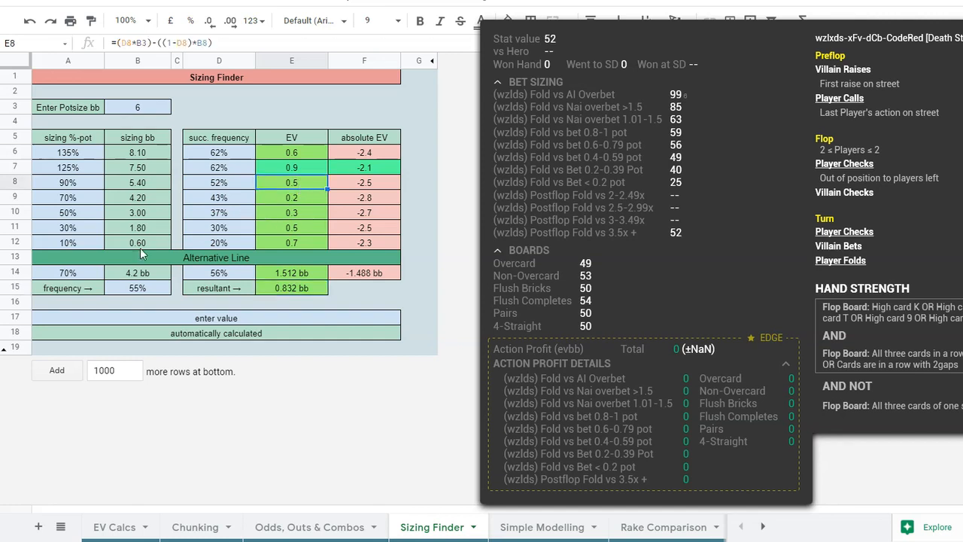
pyautogui.click(292, 172)
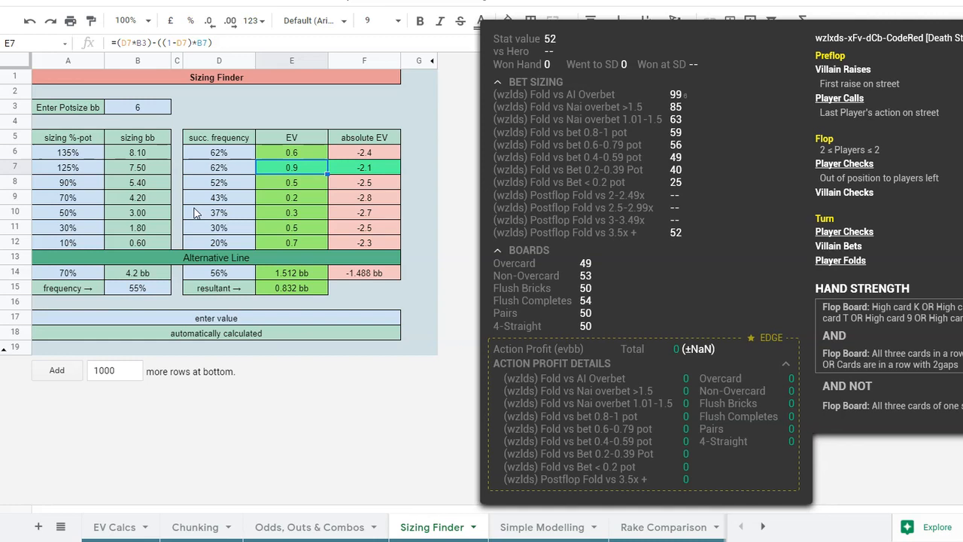
pyautogui.click(292, 185)
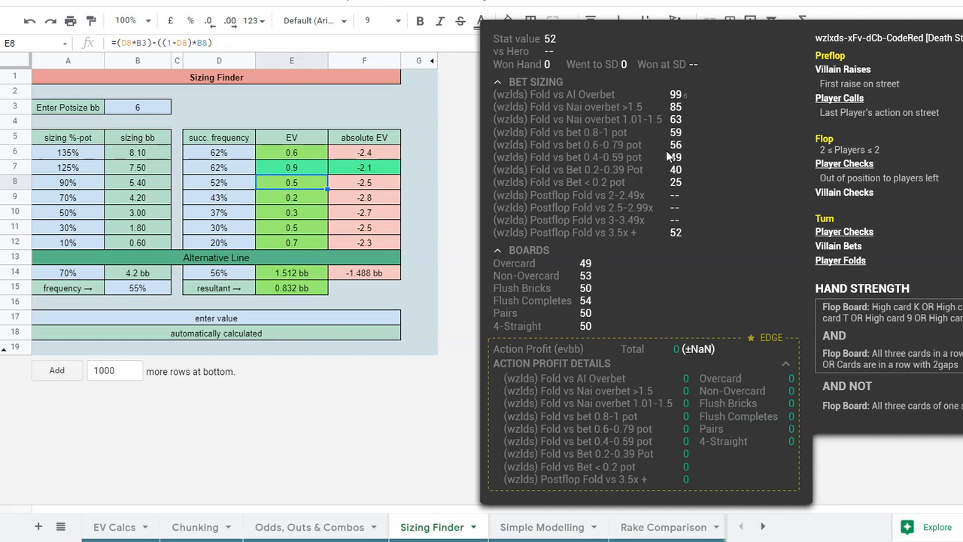
# Step: Set the alternative line's success frequency in D14 to 59%
pyautogui.doubleClick(221, 272)
pyautogui.click(221, 273)
pyautogui.press('BackSpace')
pyautogui.press('BackSpace')
pyautogui.write('9.')
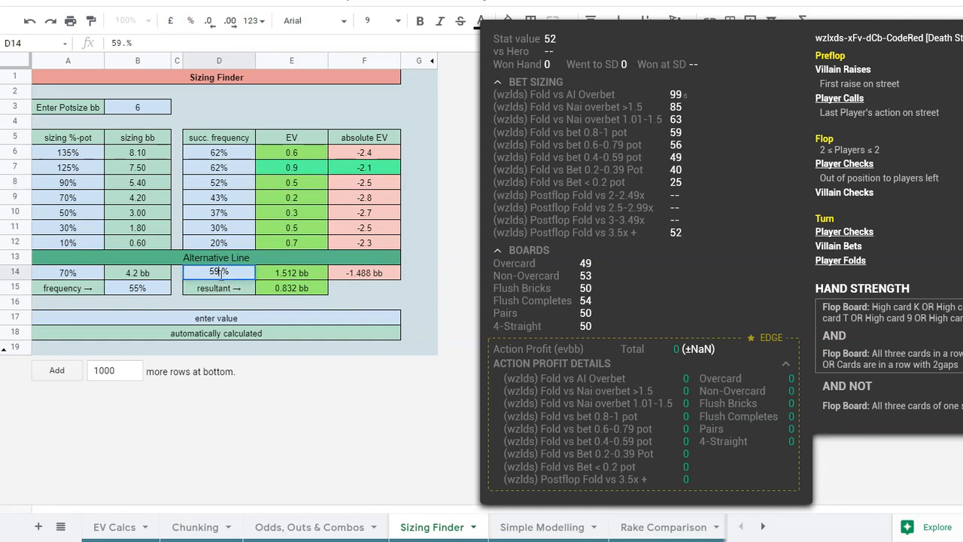
pyautogui.click(323, 350)
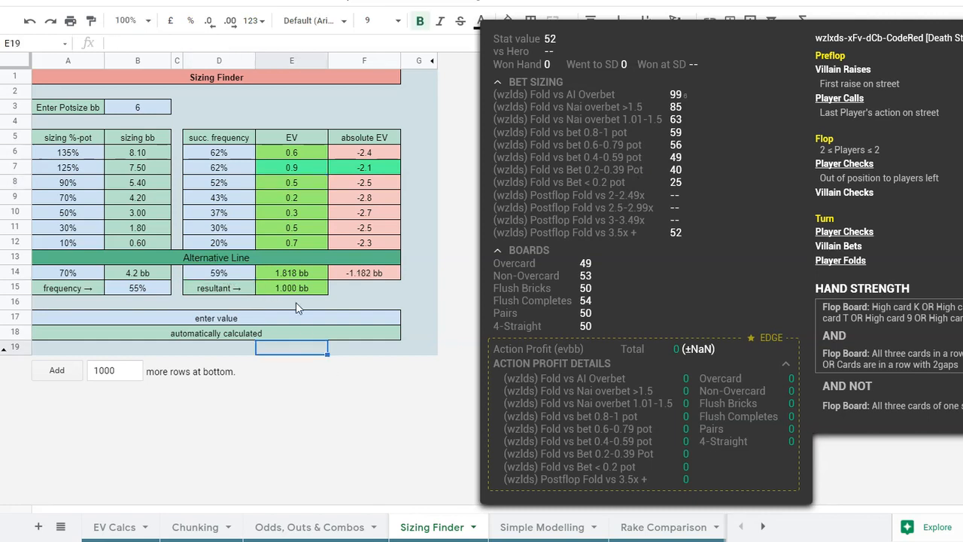